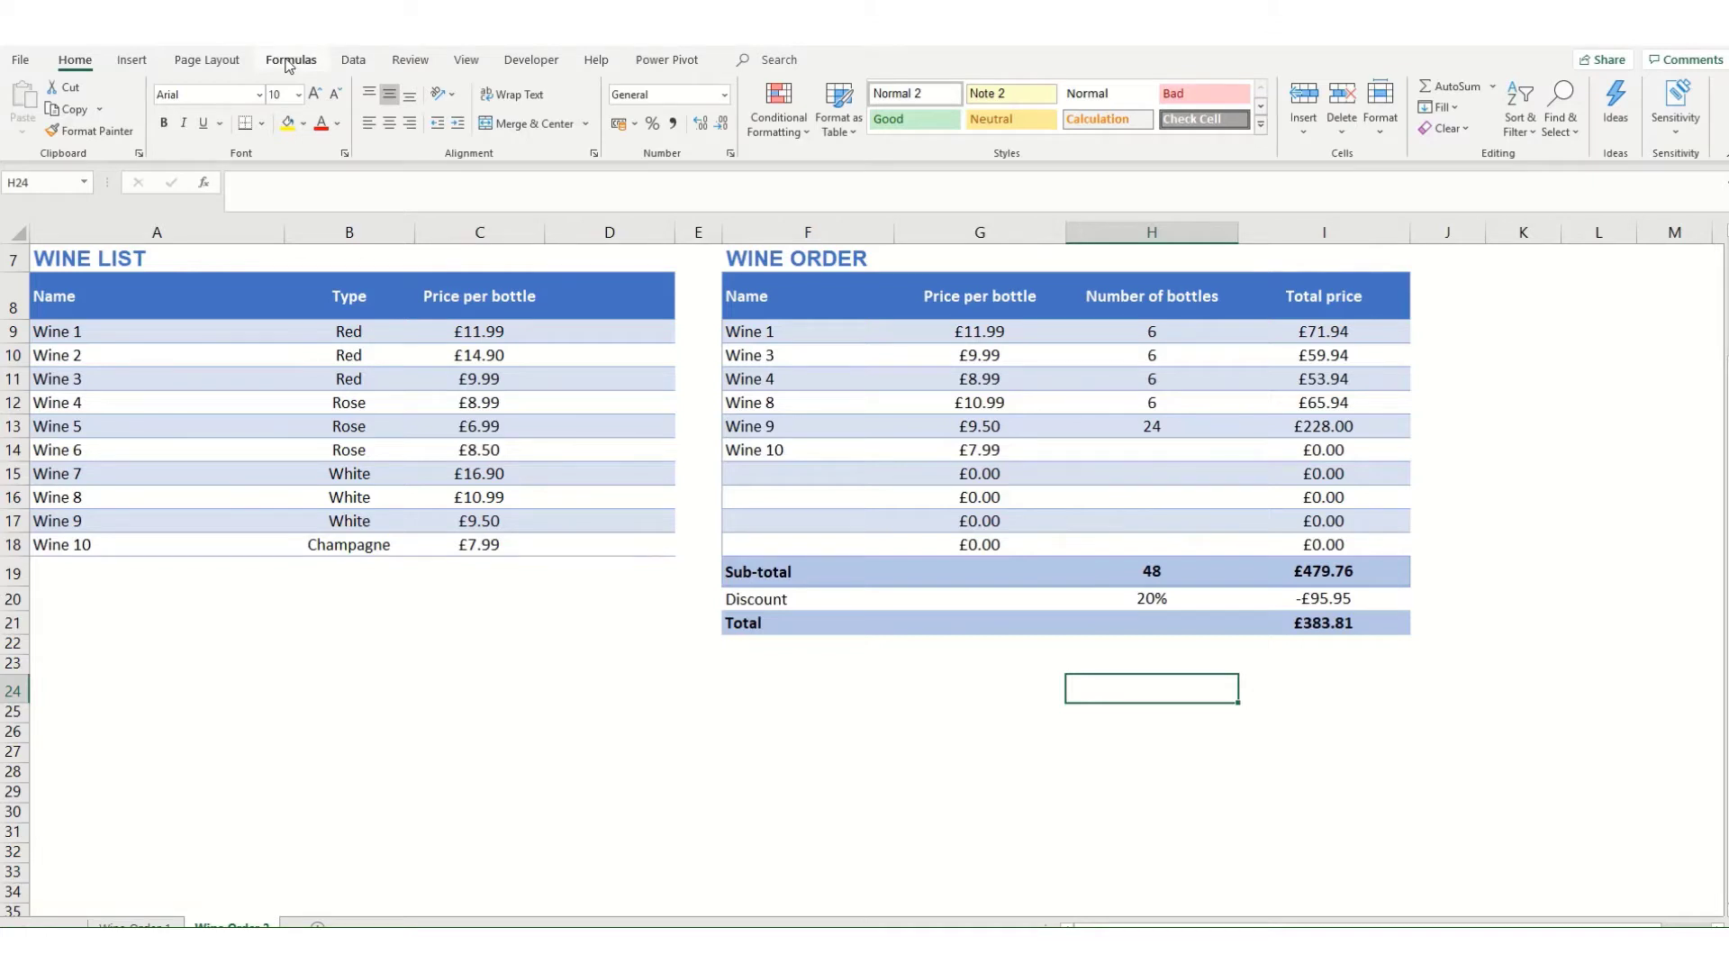
Step: Turn on Show Formulas to view the sheet's formulas, then switch back to values
left_click(288, 62)
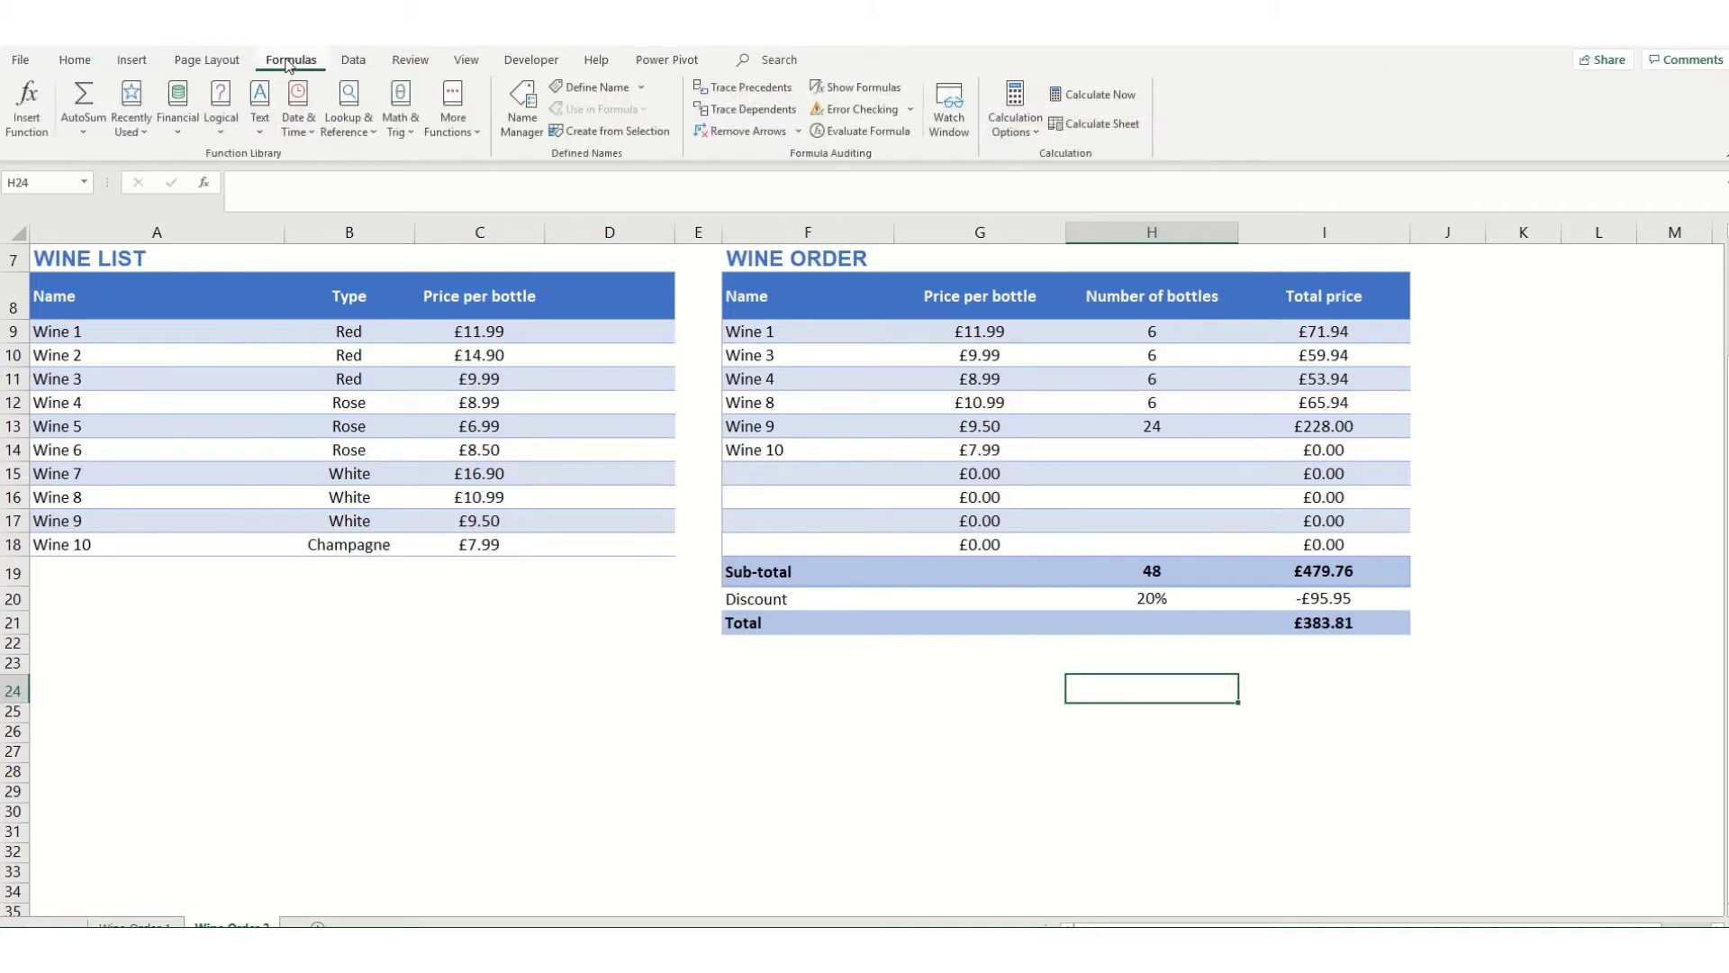
left_click(855, 89)
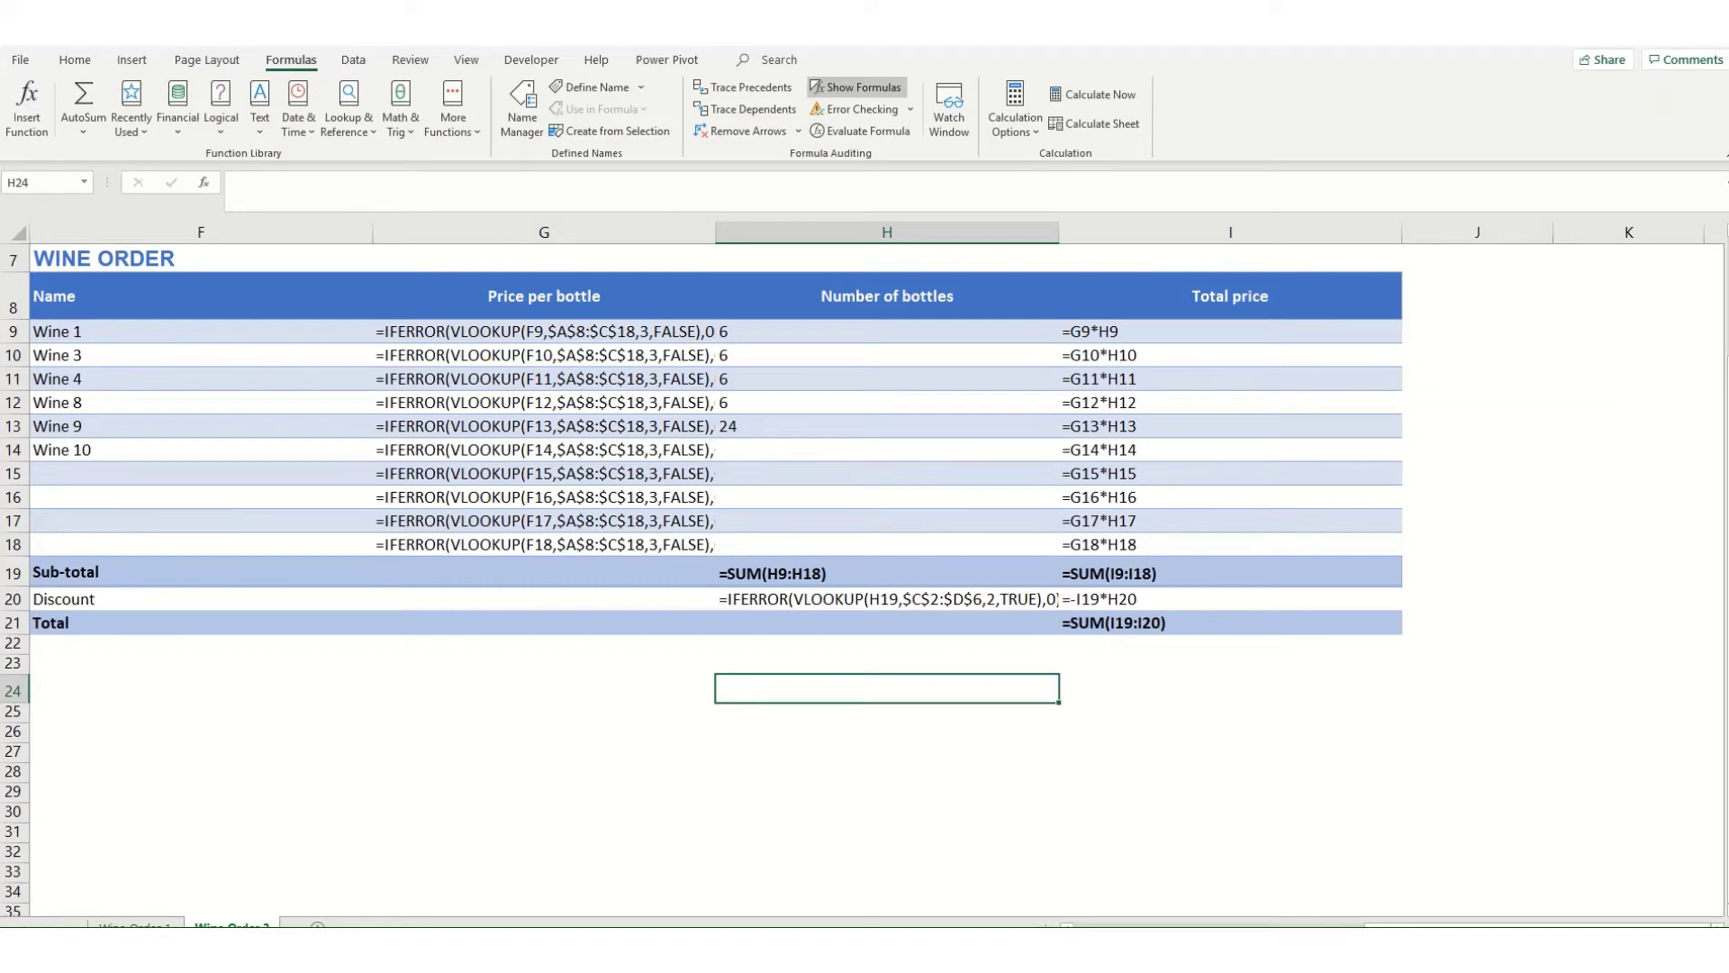
scroll(832, 574, "left", 10)
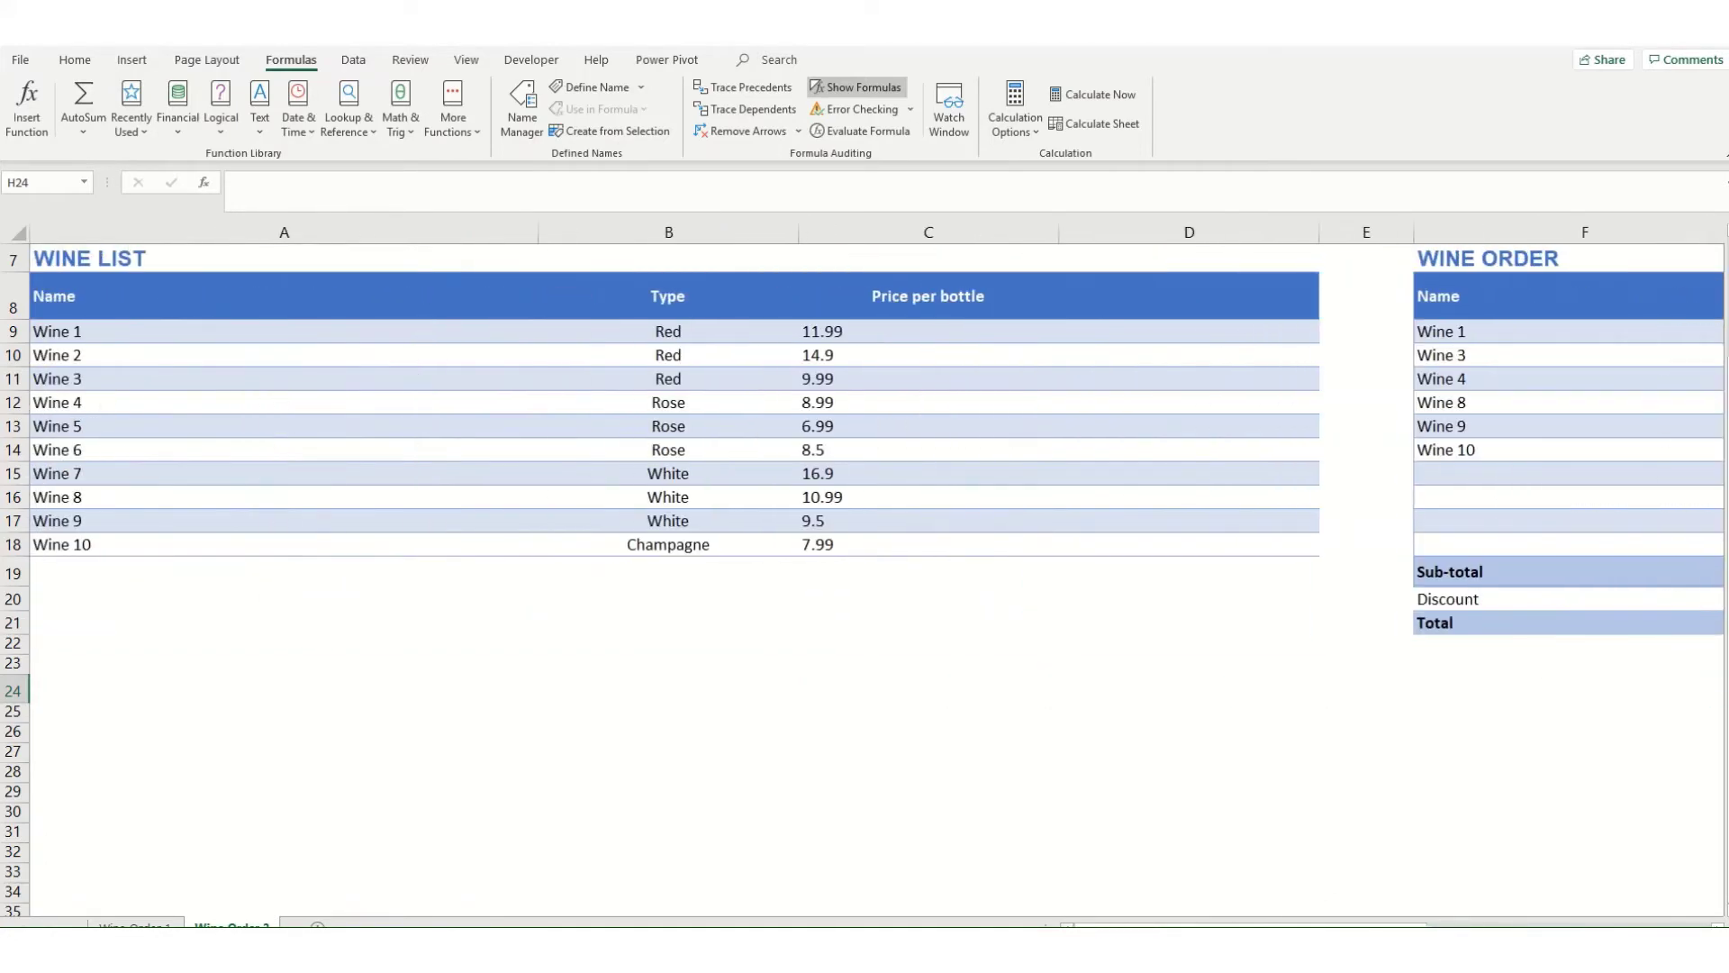
left_click(841, 88)
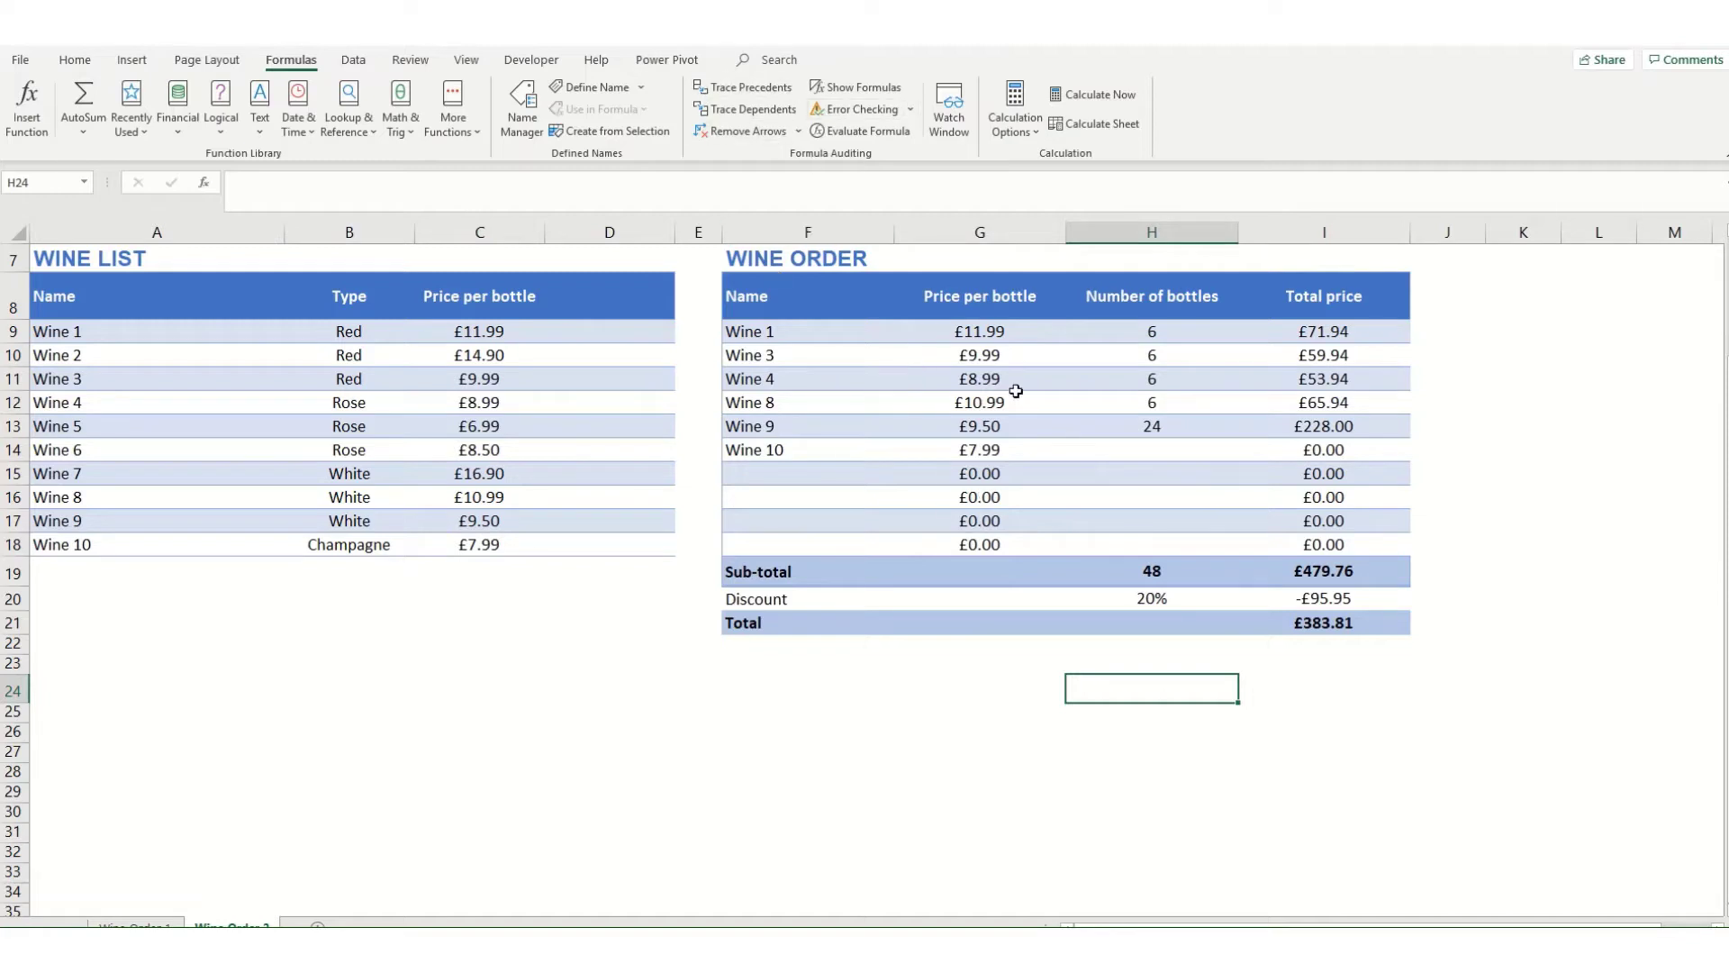
Step: Trace dependents of the Wine 1 price in G9 and confirm I9's formula is =G9*H9
left_click(963, 338)
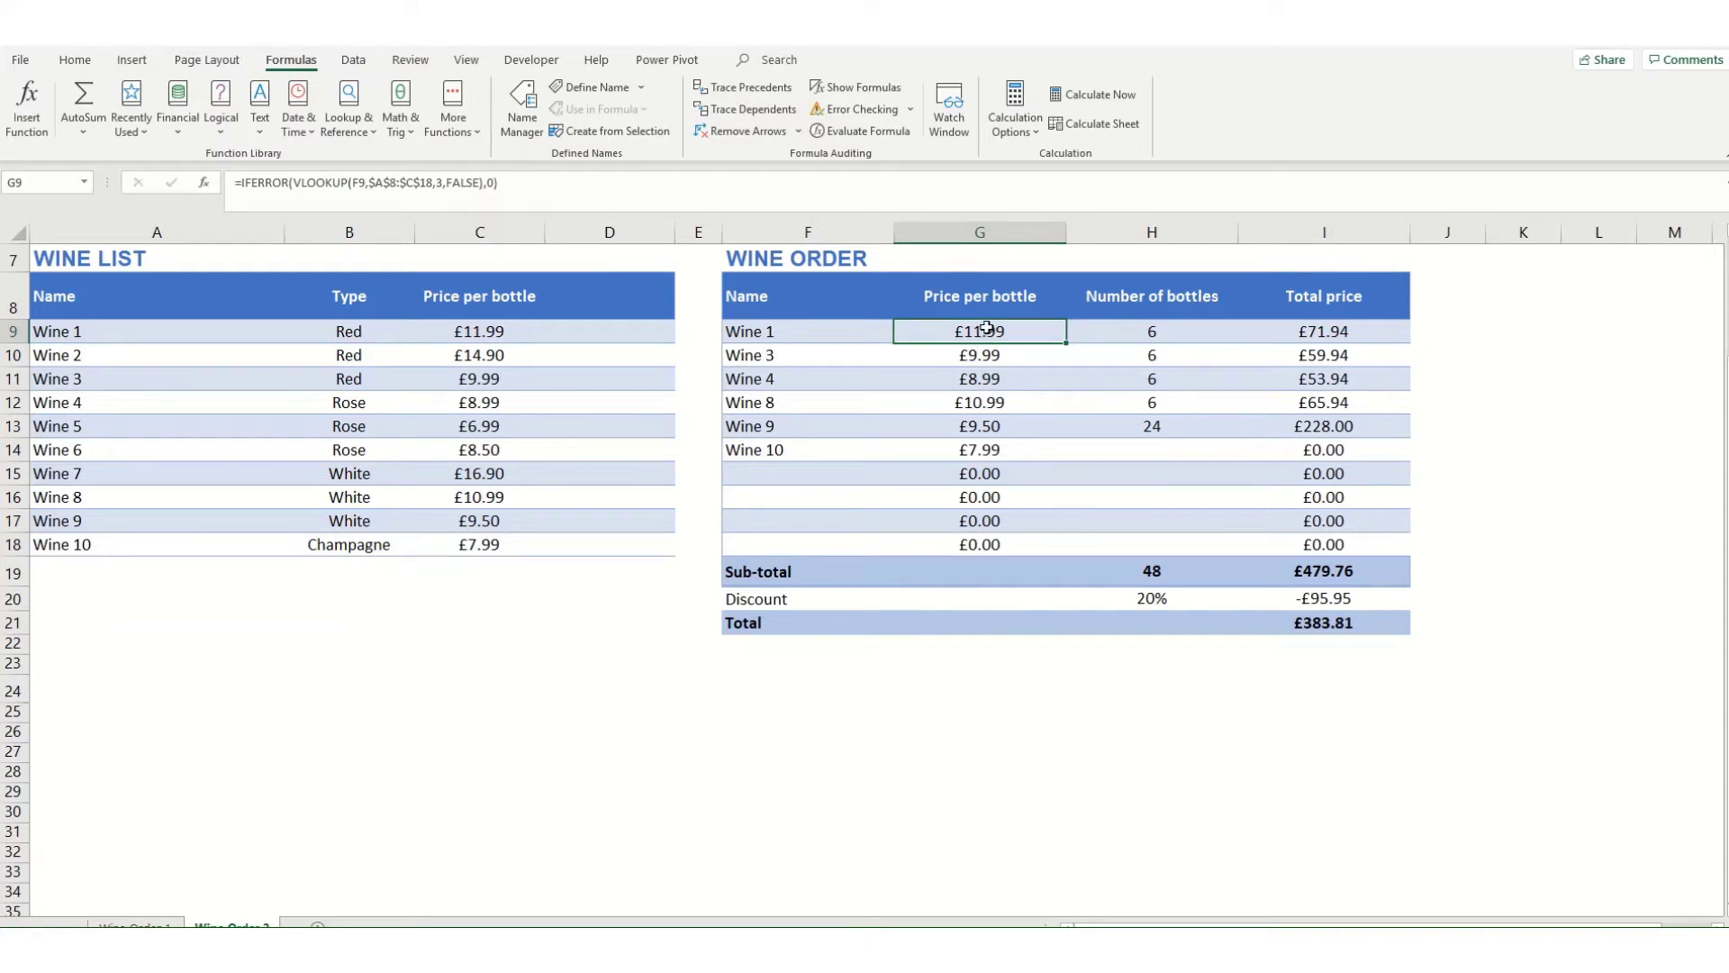
left_click(746, 111)
left_click(1348, 339)
key("F2")
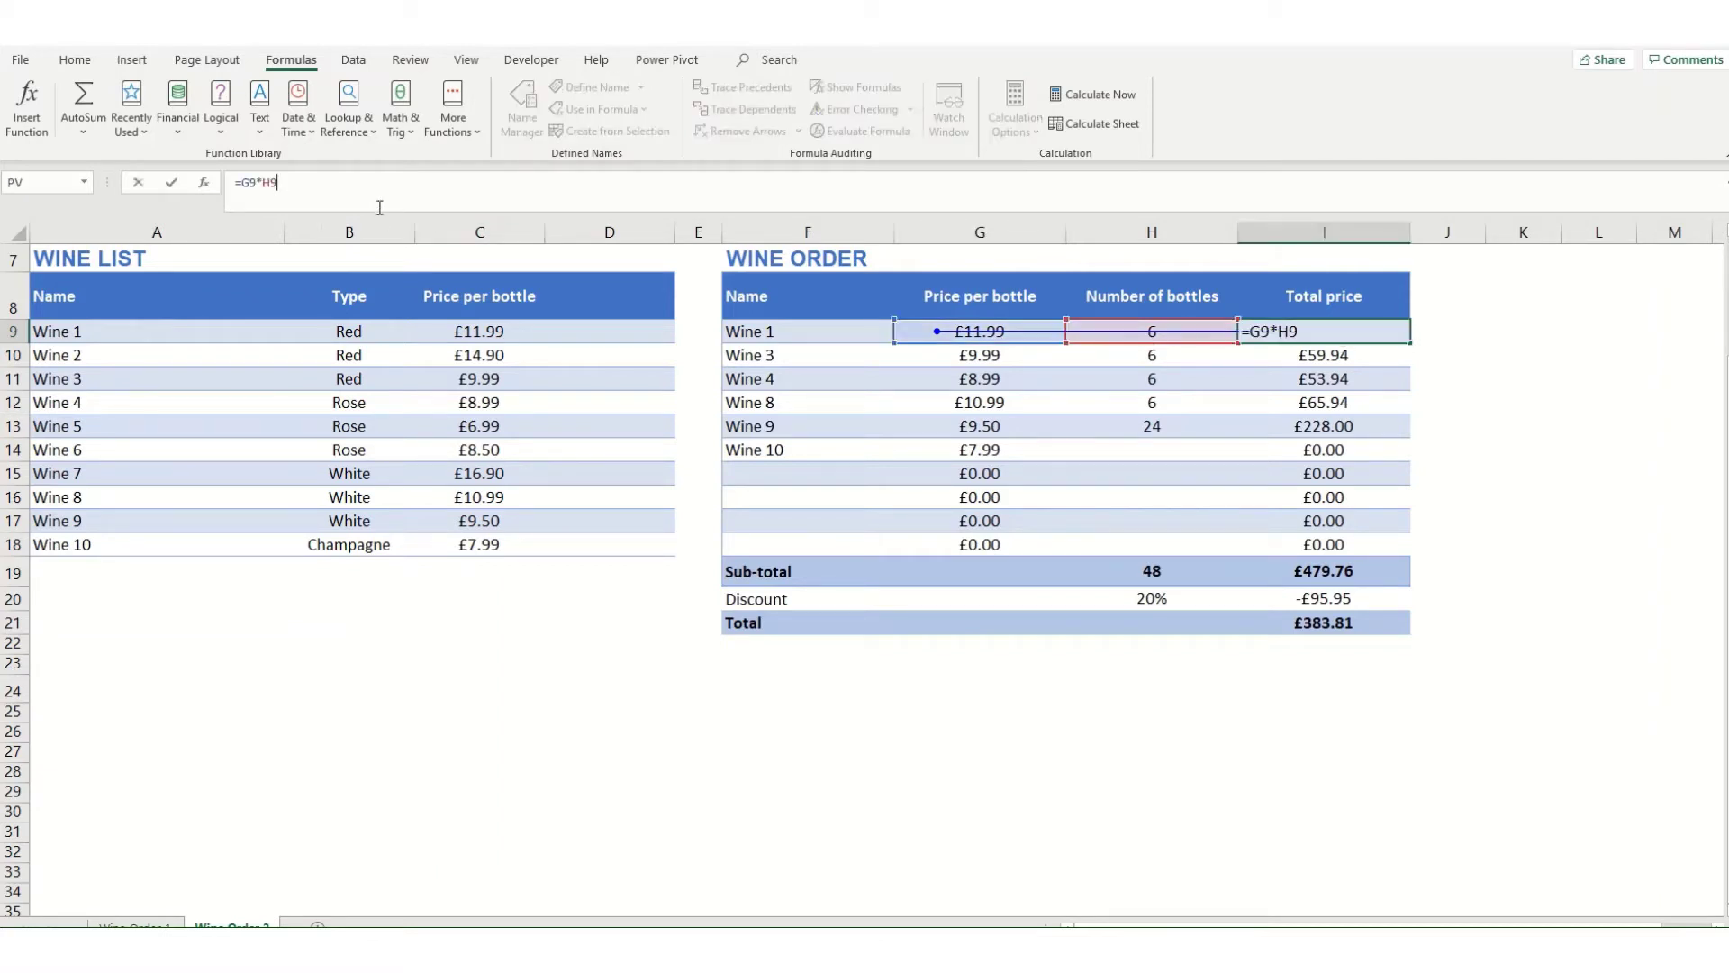
key("Escape")
key("Left")
key("Left")
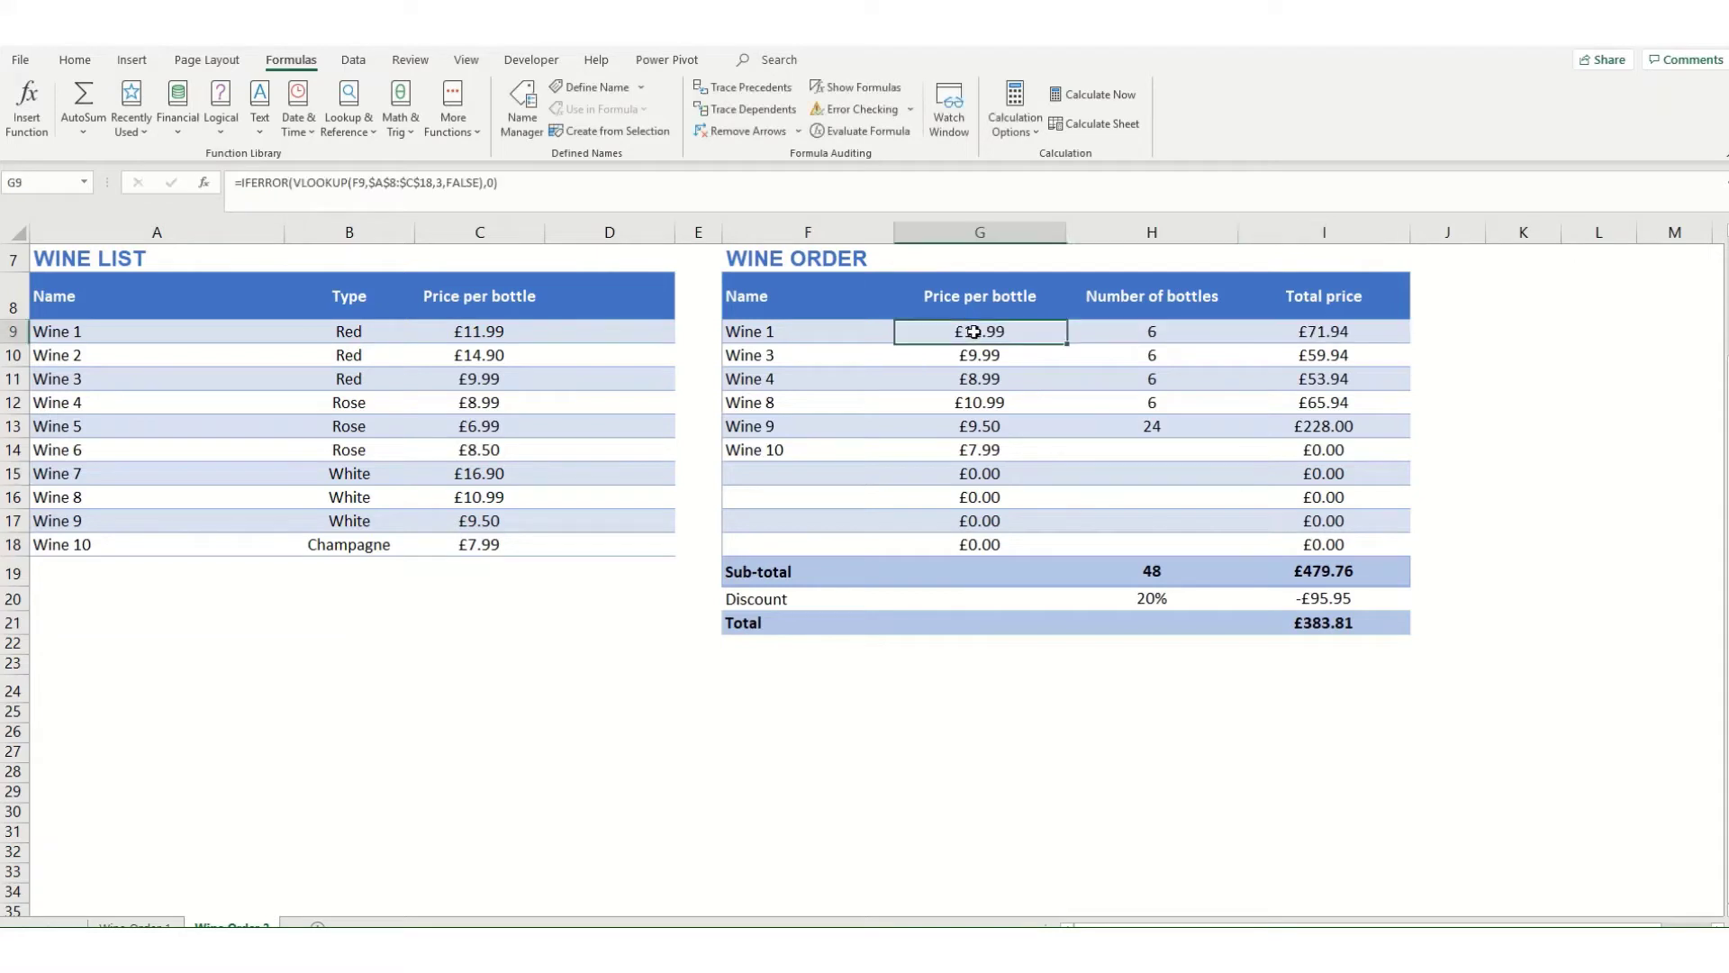
Step: Trace G9's precedents to Wine 1 and the A8:C18 wine list, then remove the arrows
left_click(729, 94)
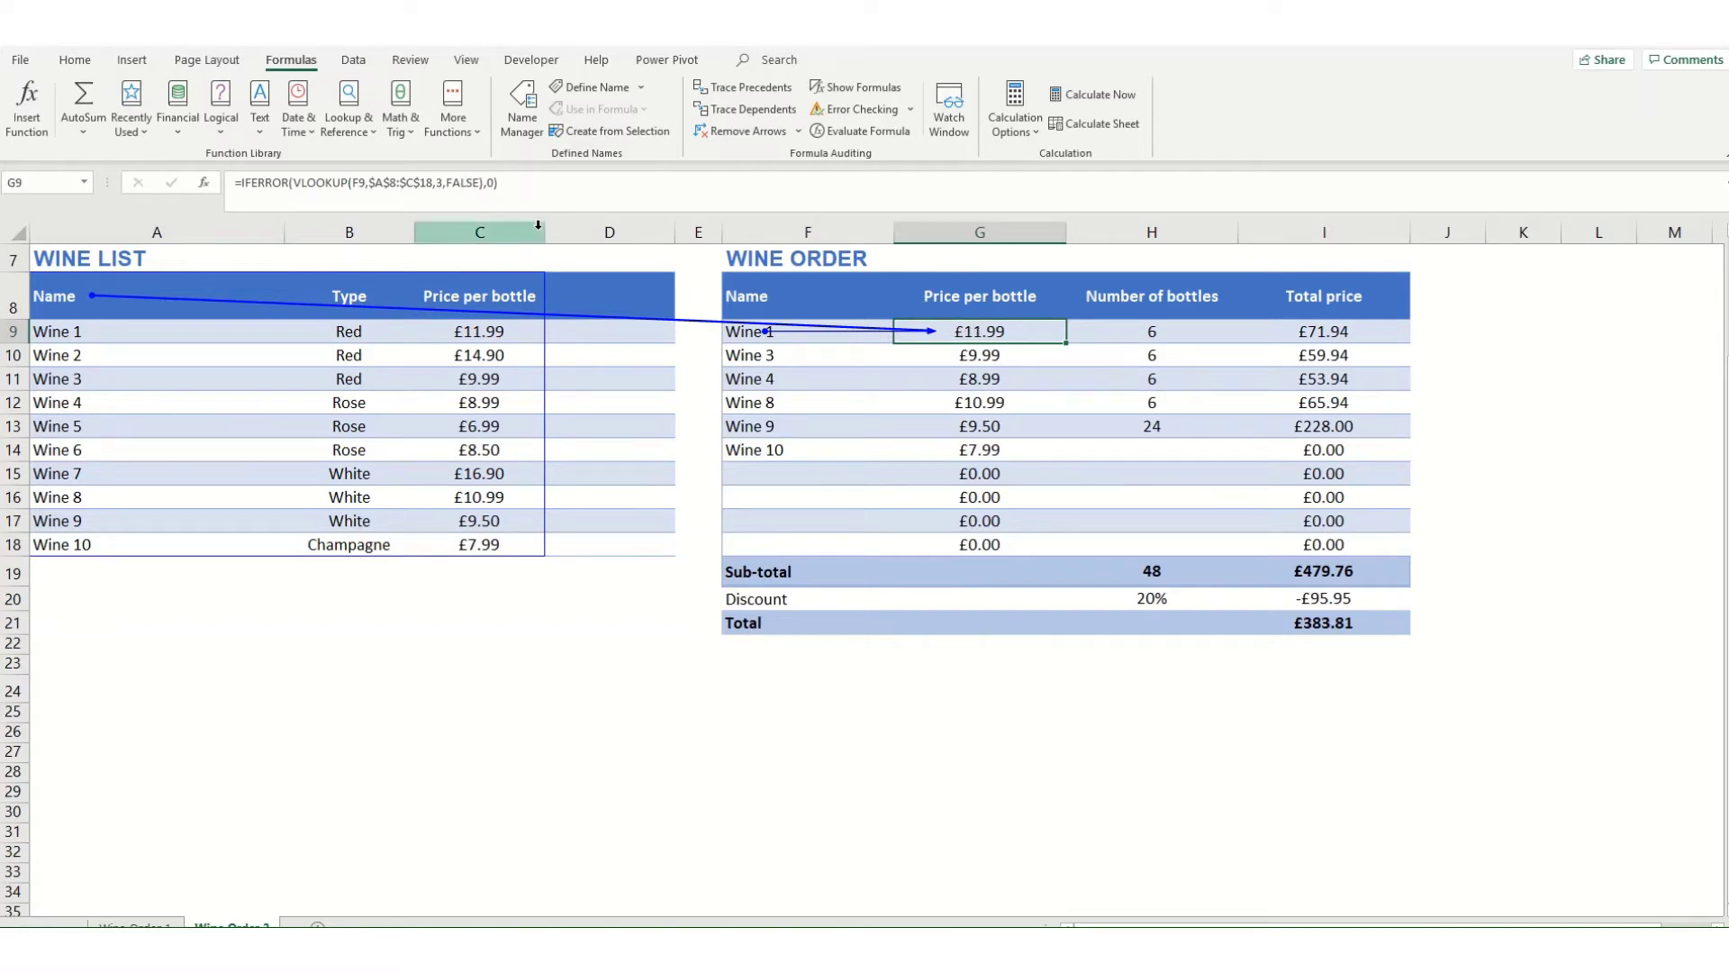
left_click(511, 183)
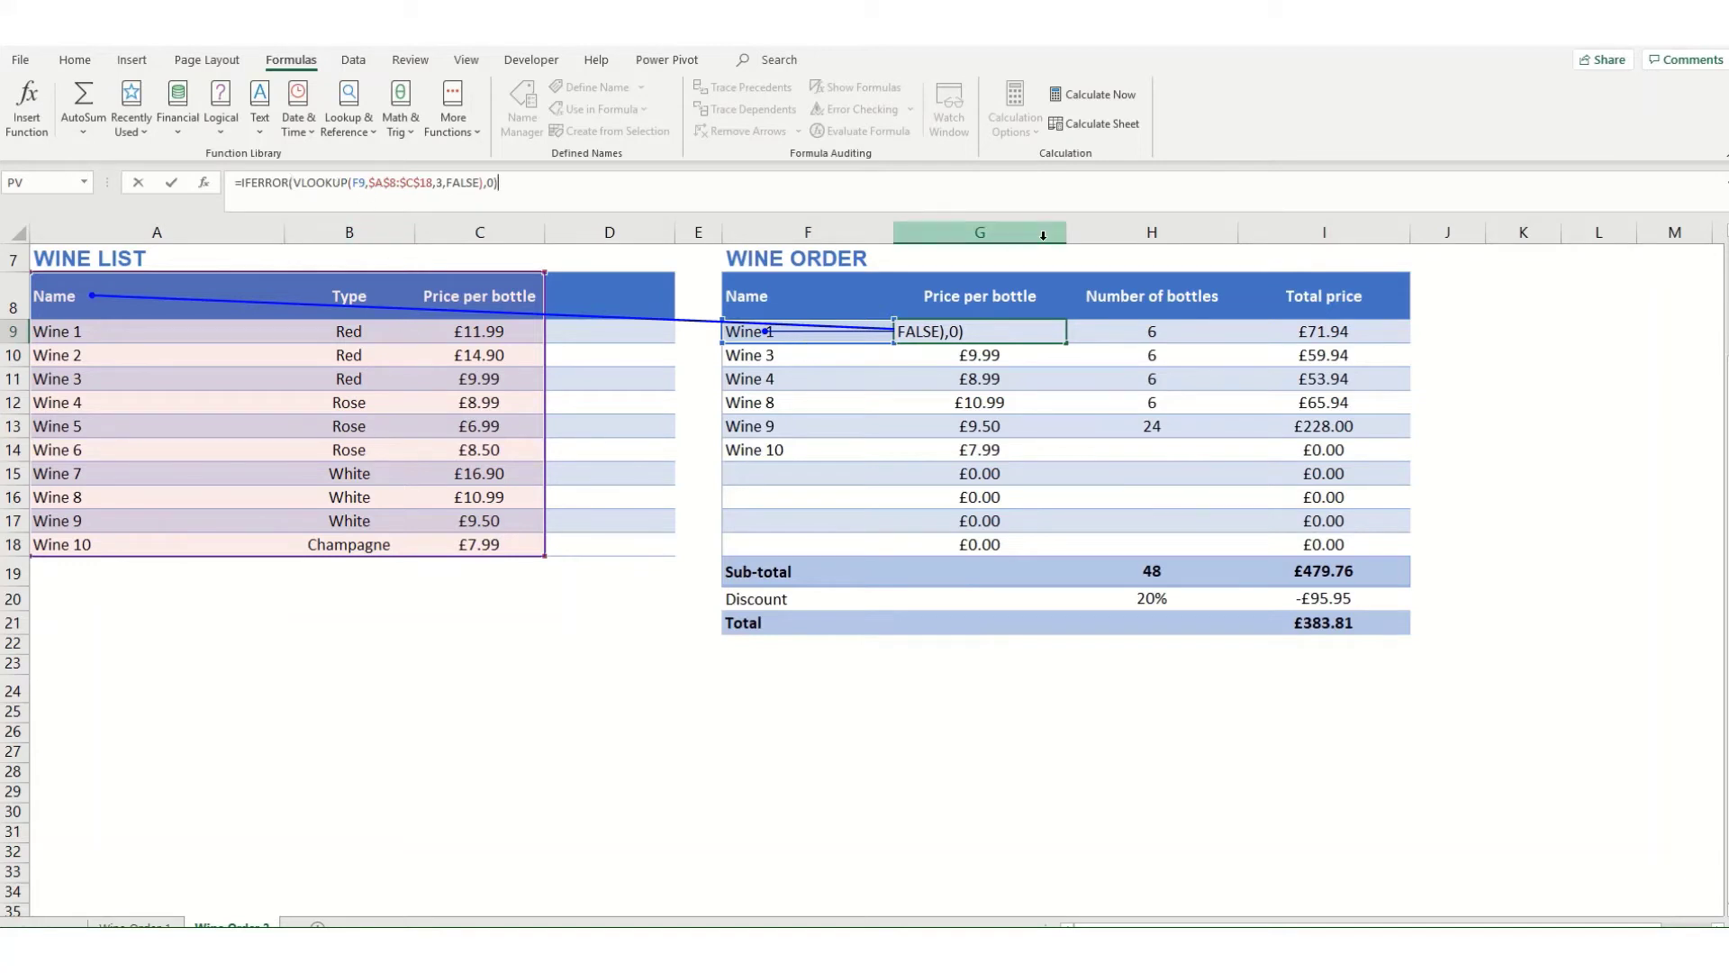
key("Escape")
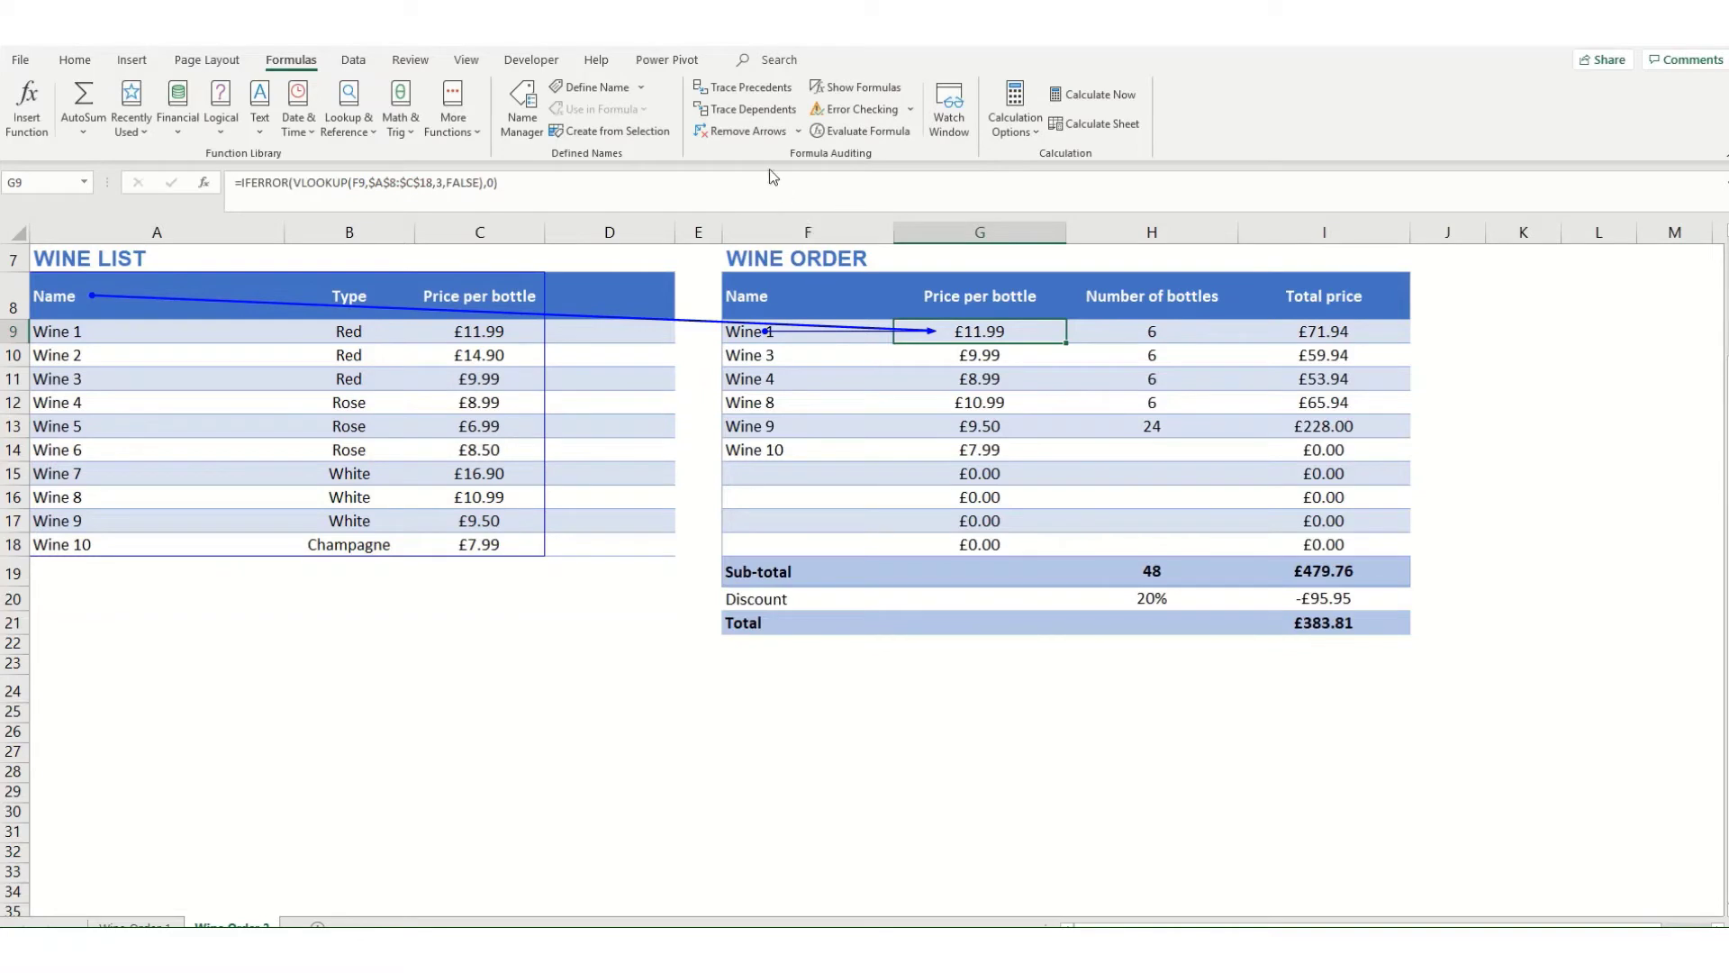
left_click(768, 132)
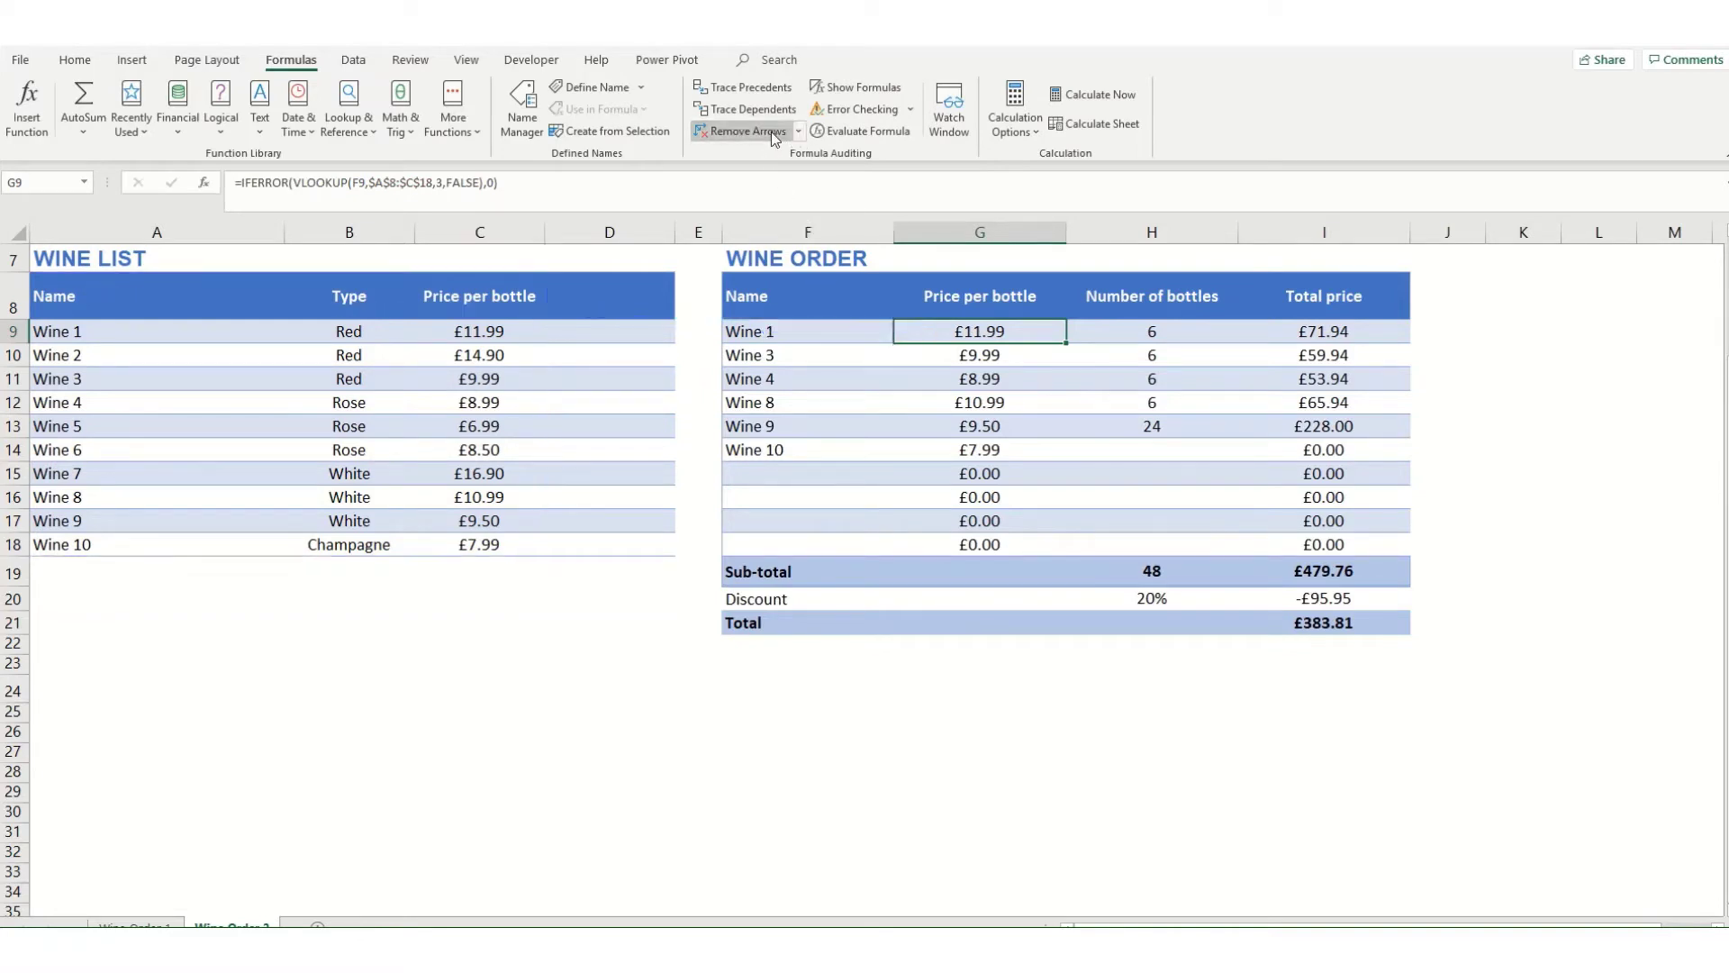
left_click(799, 131)
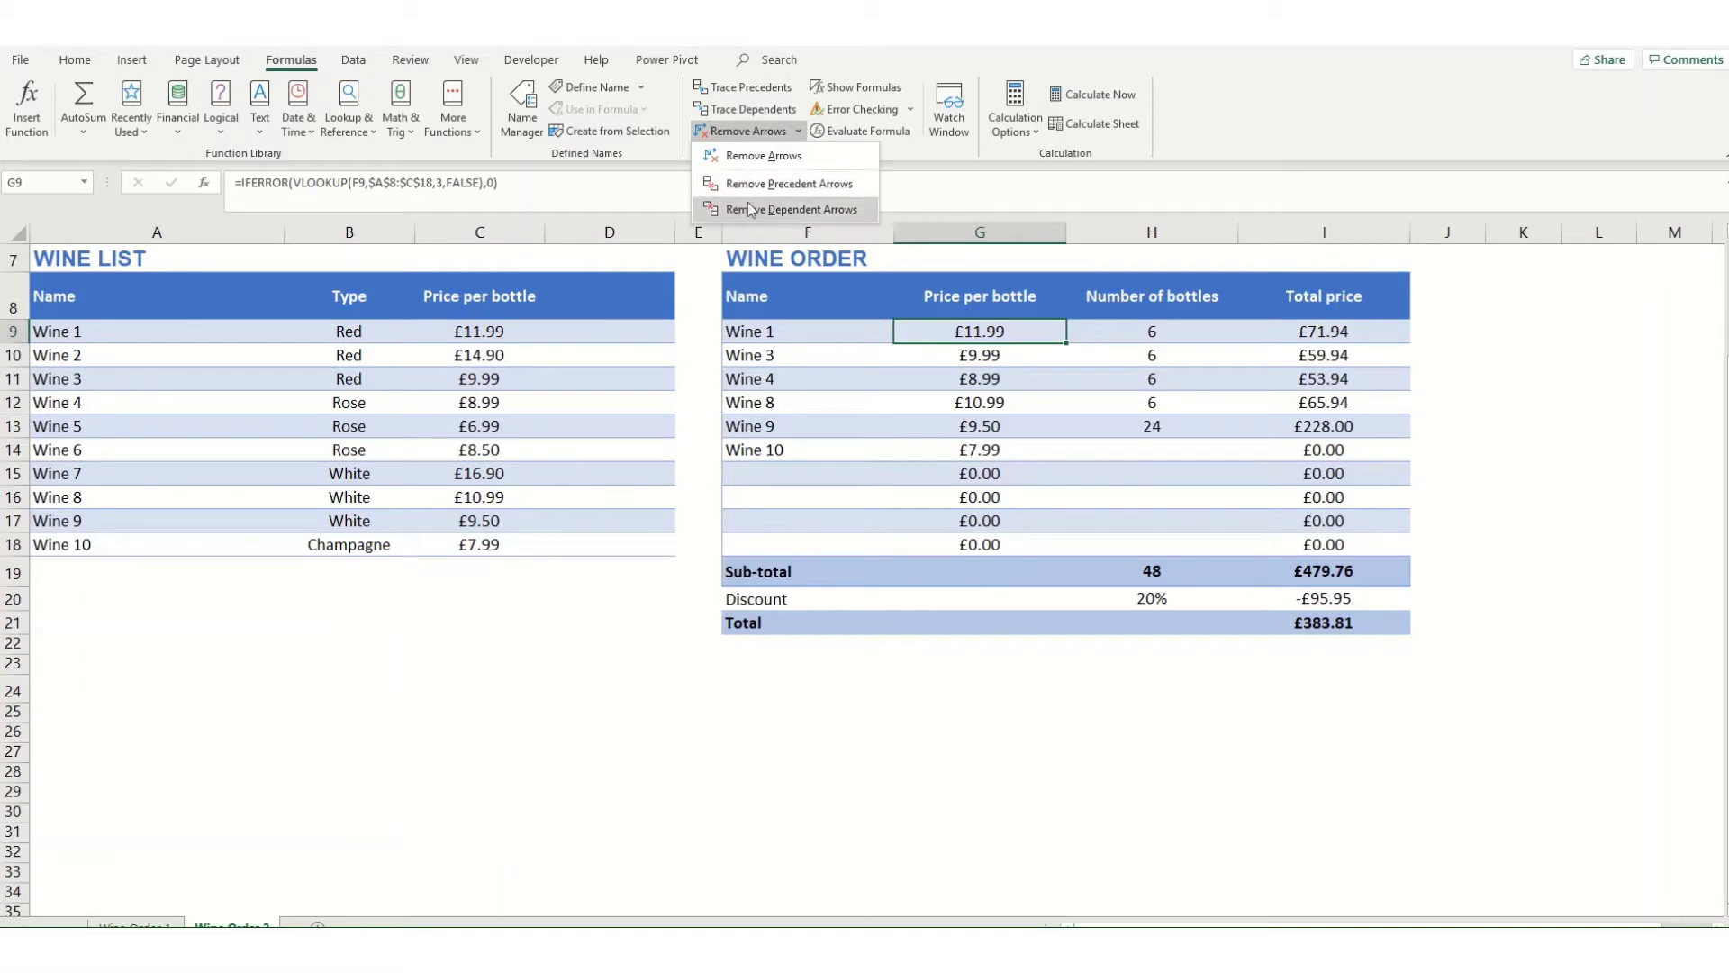
key("Escape")
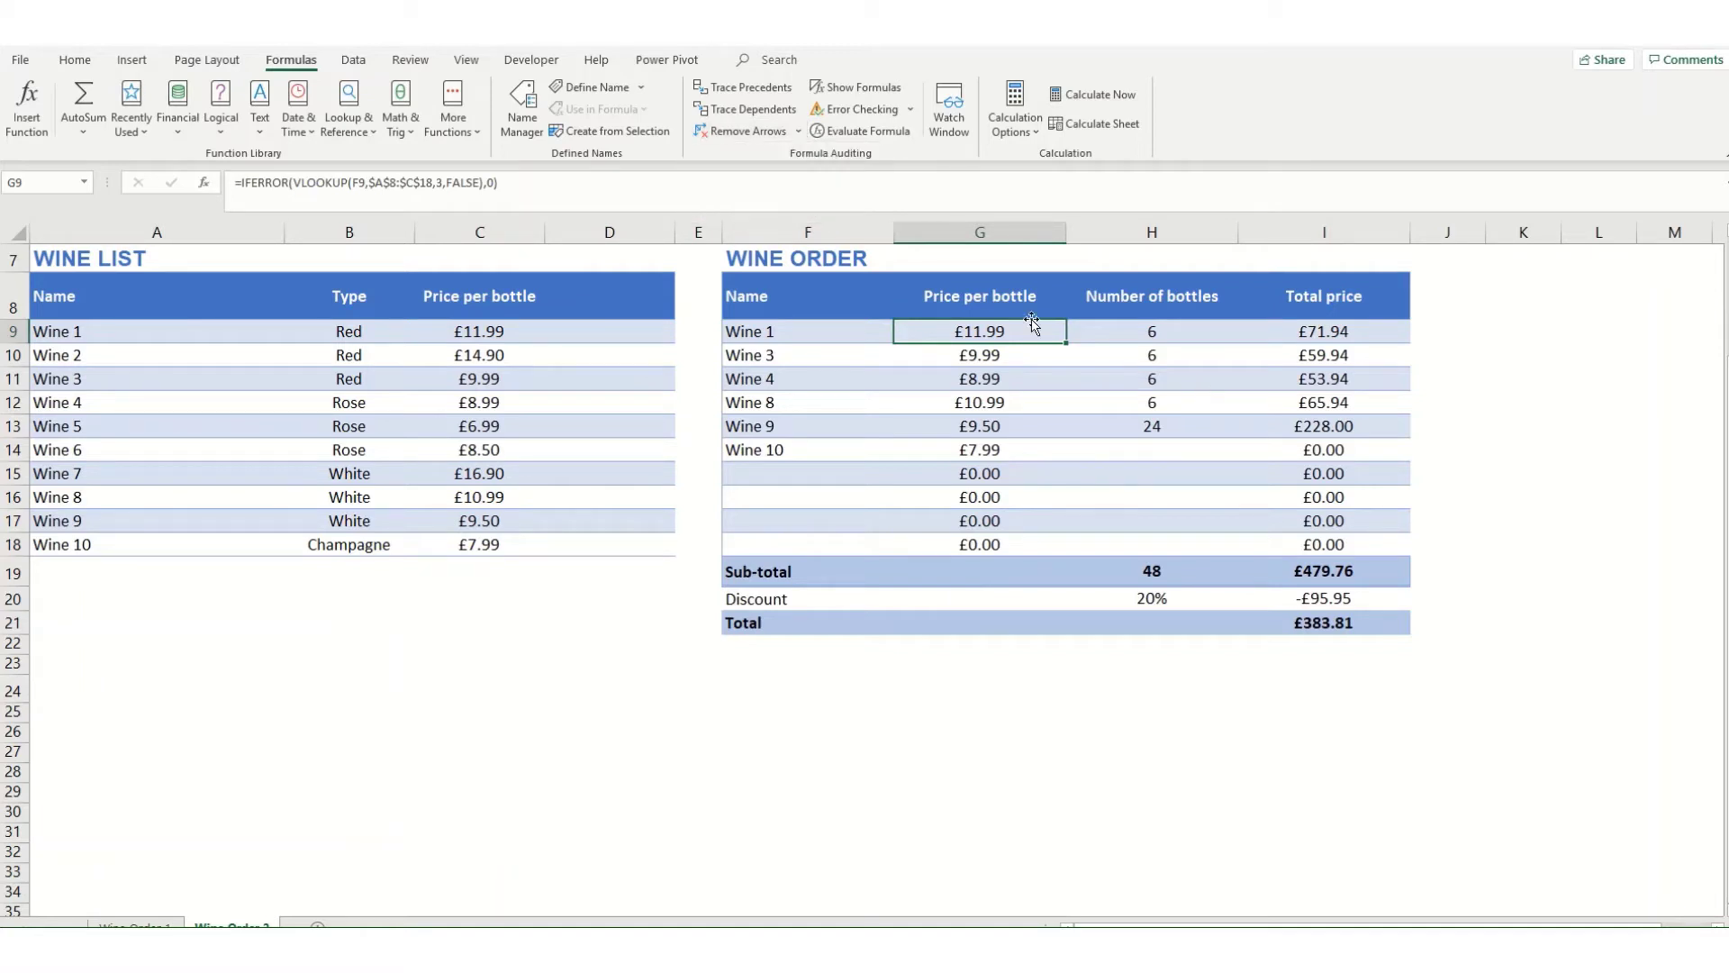
Step: Delete IFERROR( and the trailing ,0 from G15's formula, leaving a bare VLOOKUP showing #N/A
left_click(947, 472)
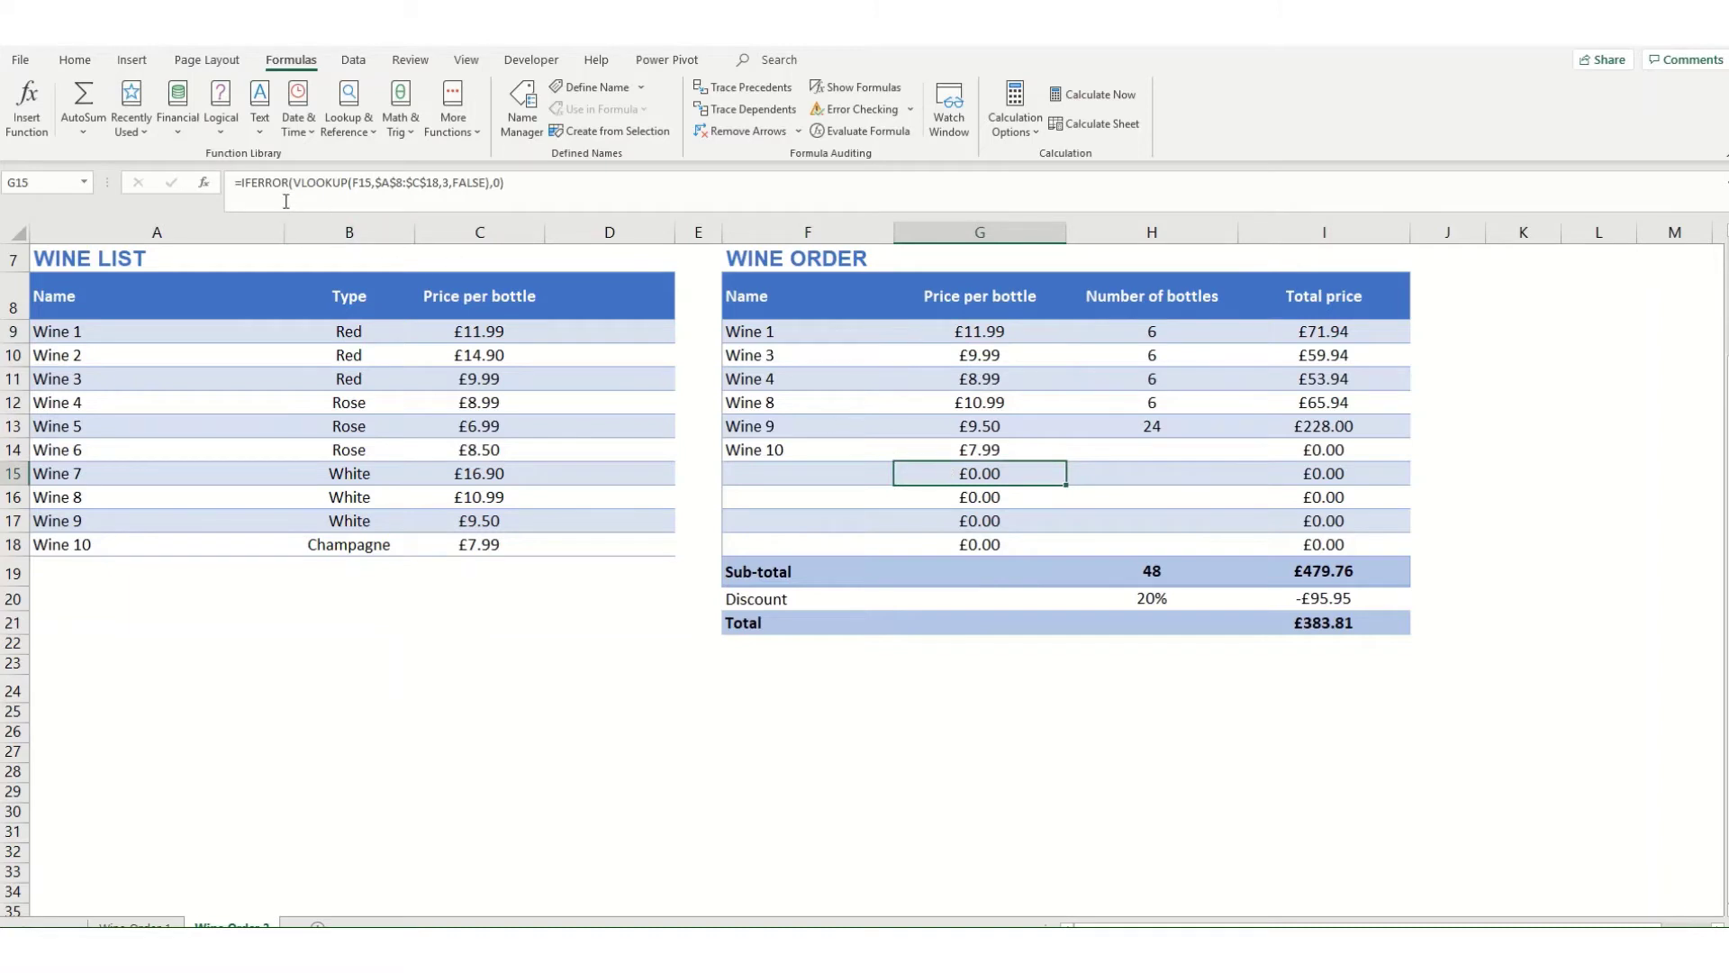
left_click_drag(241, 183, 293, 183)
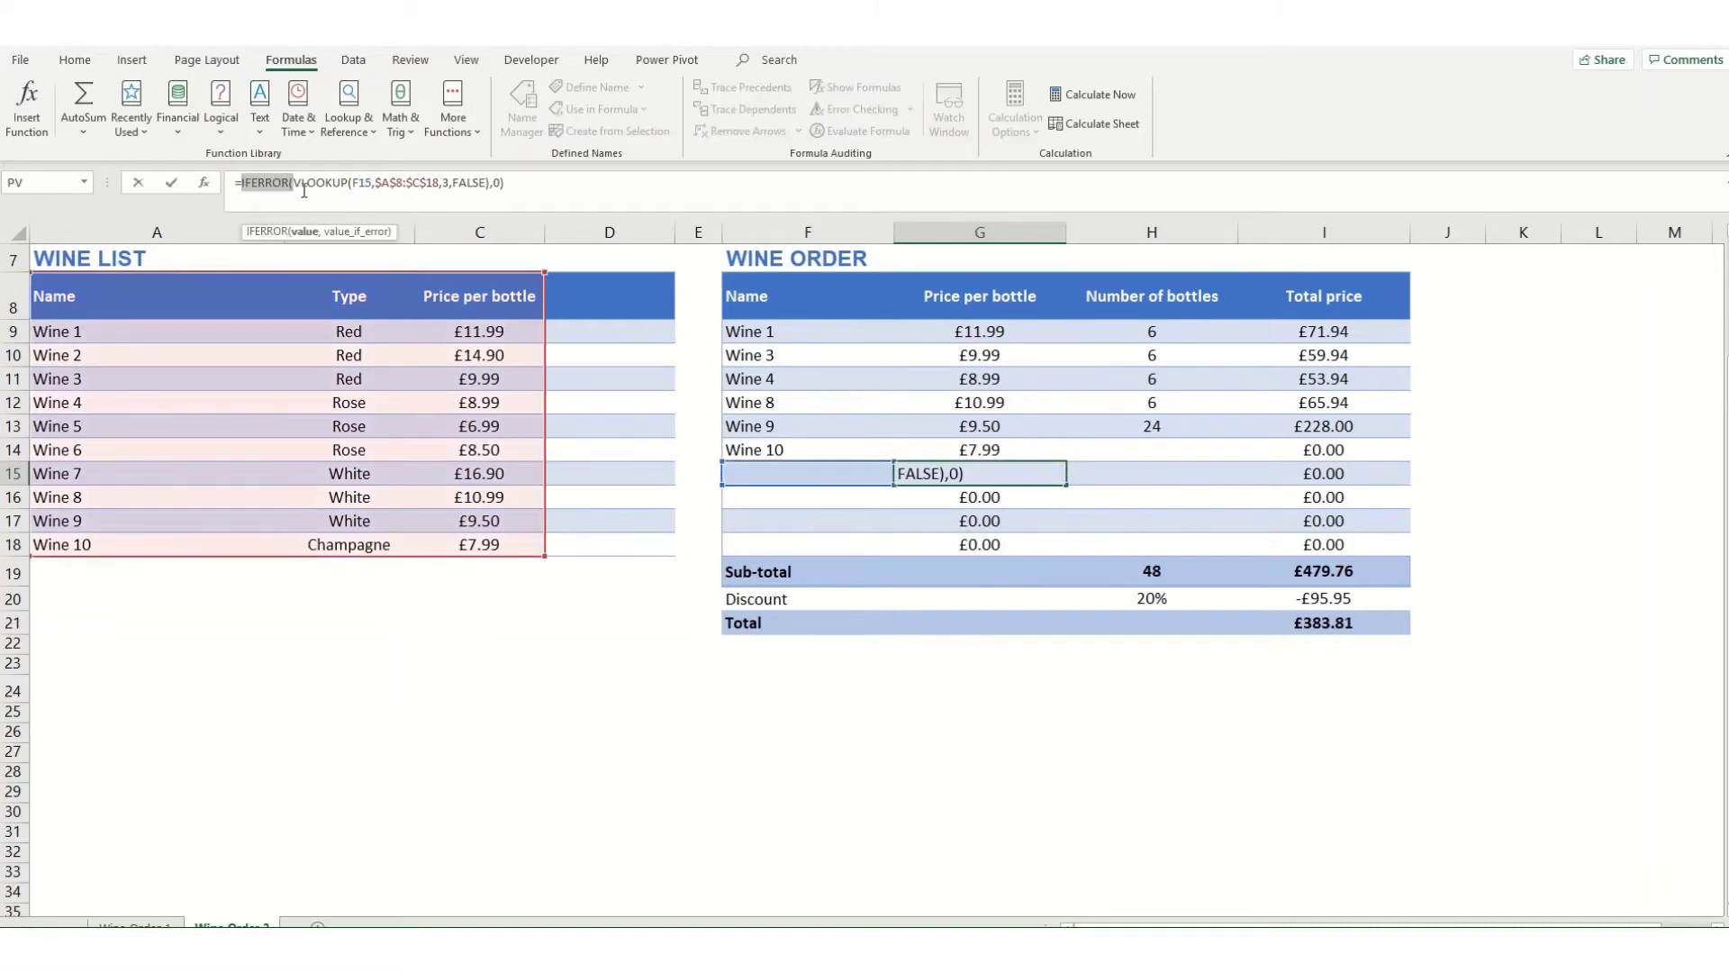
key("Delete")
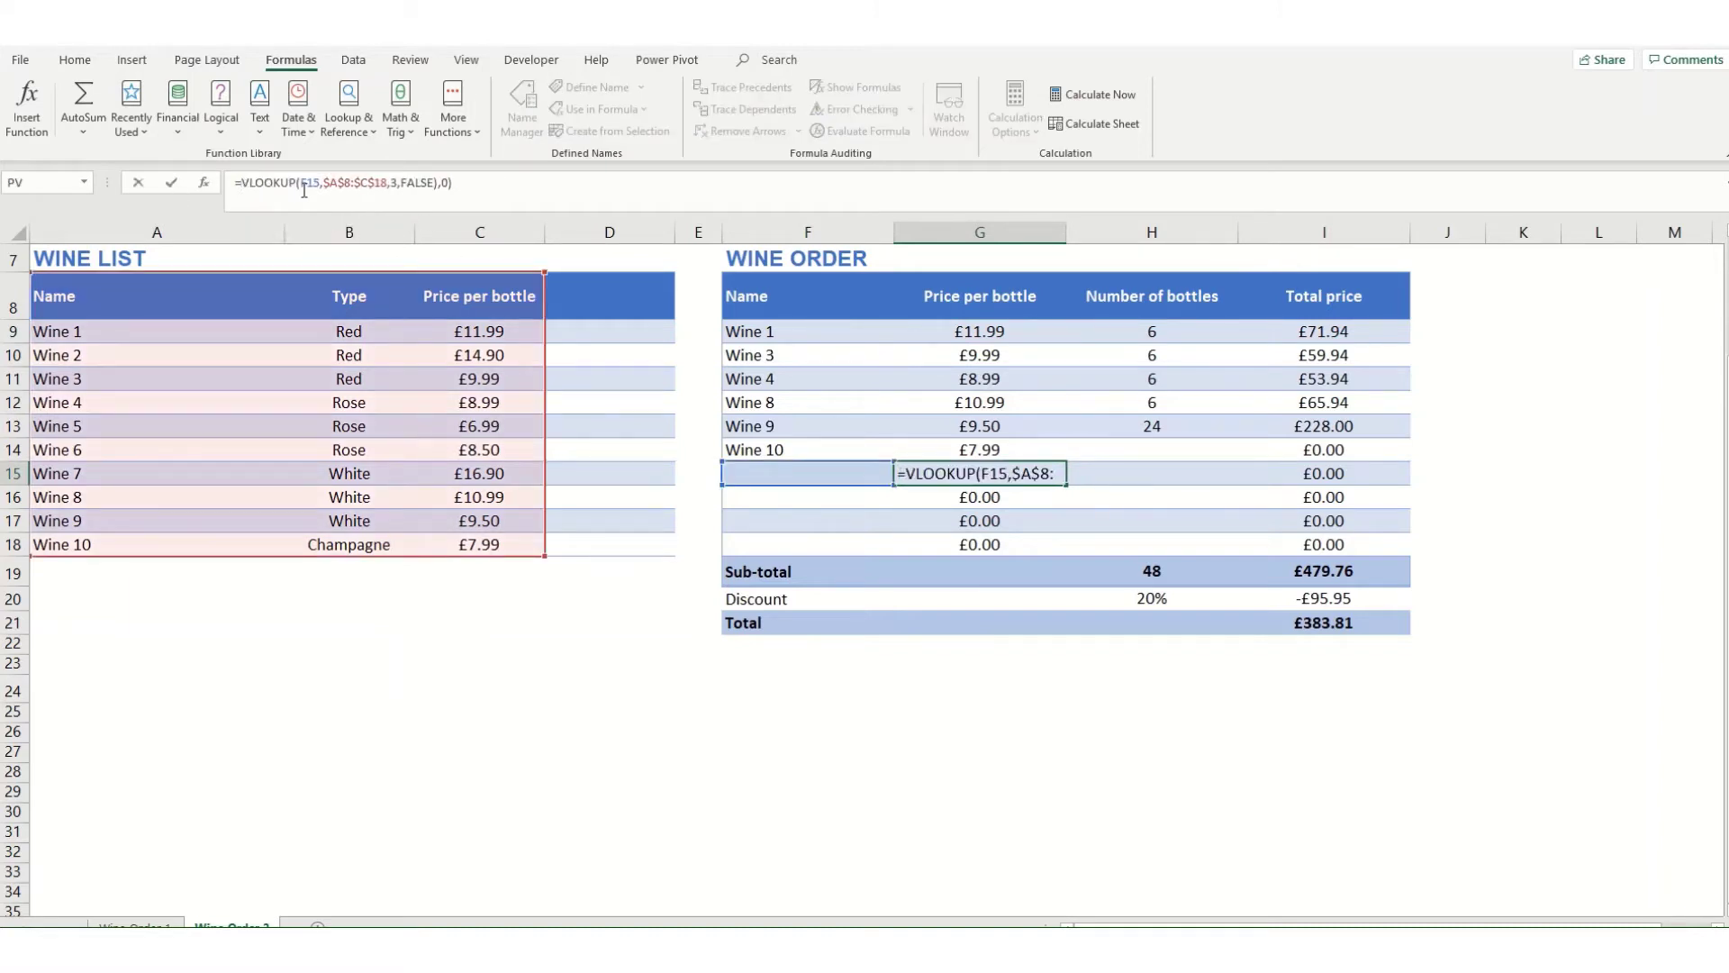
key("BackSpace")
key("BackSpace")
key("BackSpace")
key("Return")
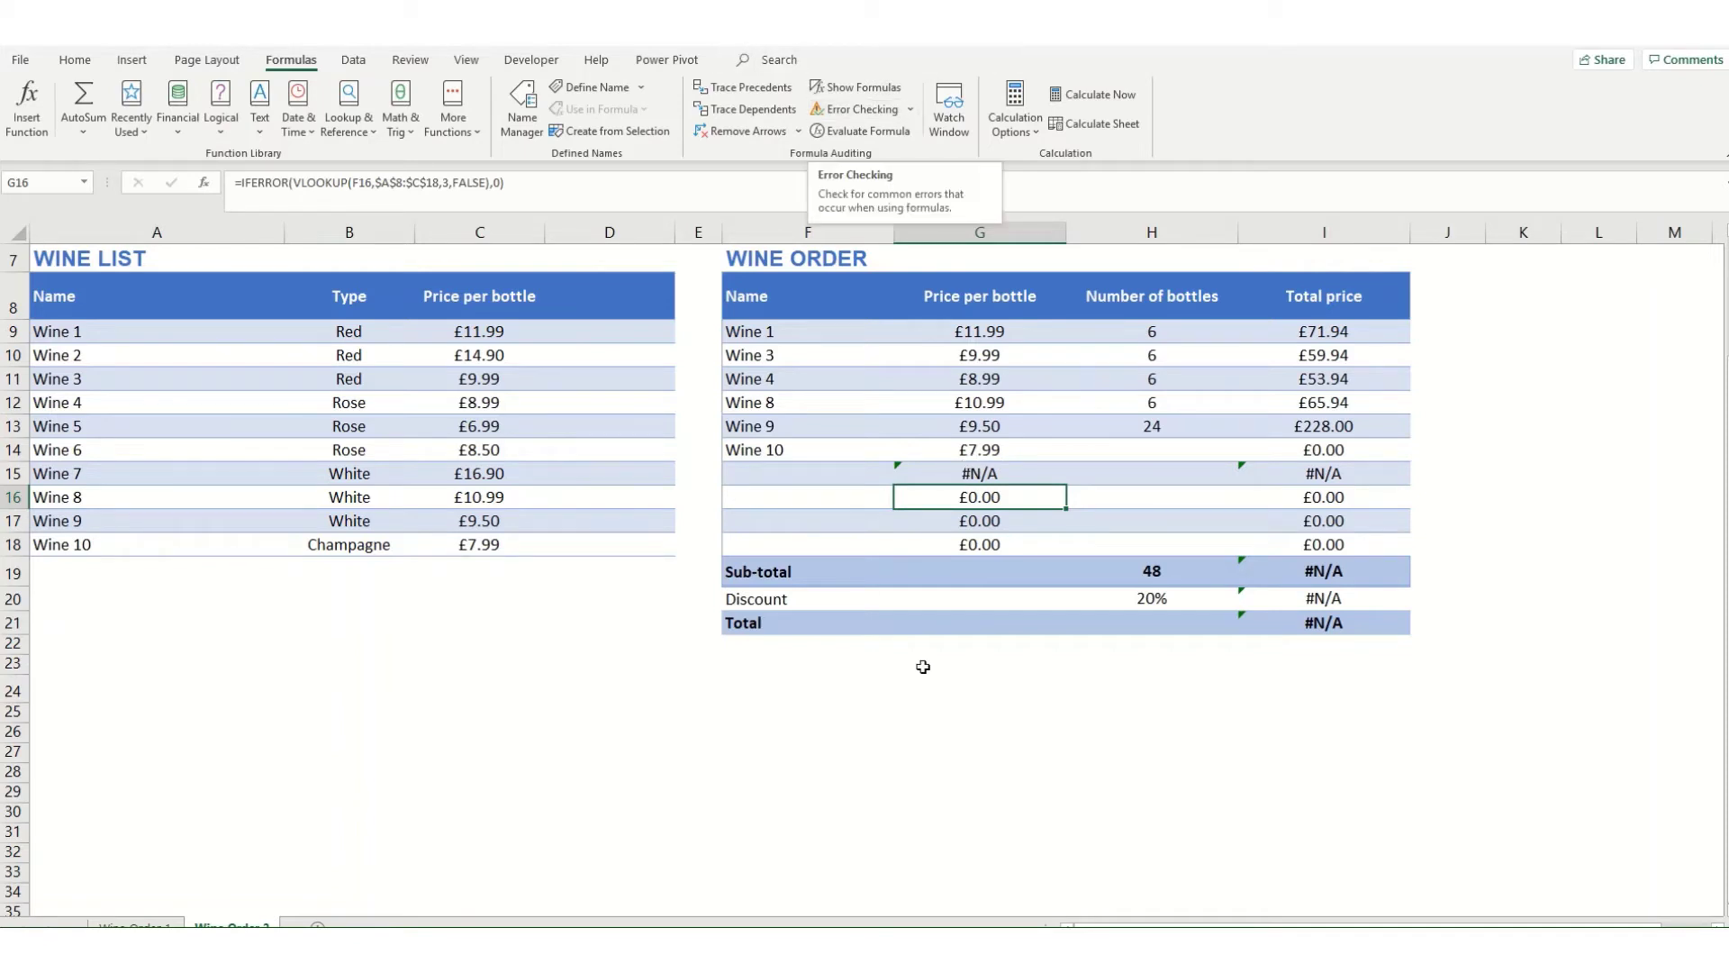
Step: Run Error Checking and trace I19's #N/A back through I15 to G15's lookup
left_click(838, 112)
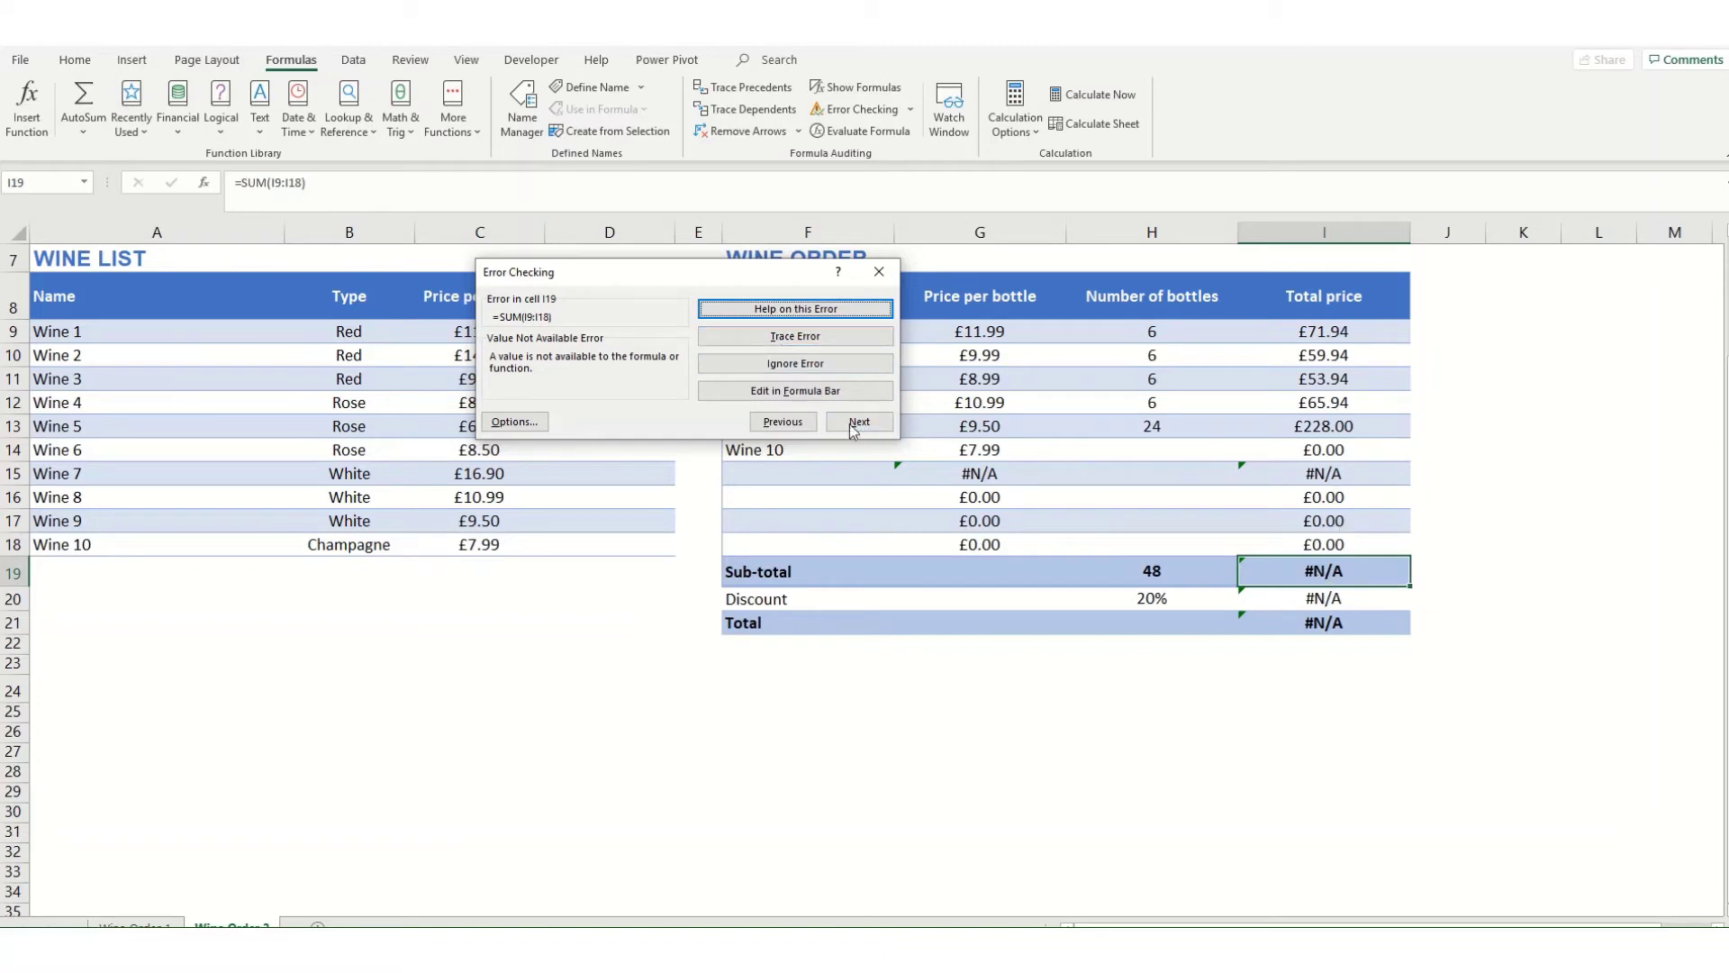
left_click(782, 340)
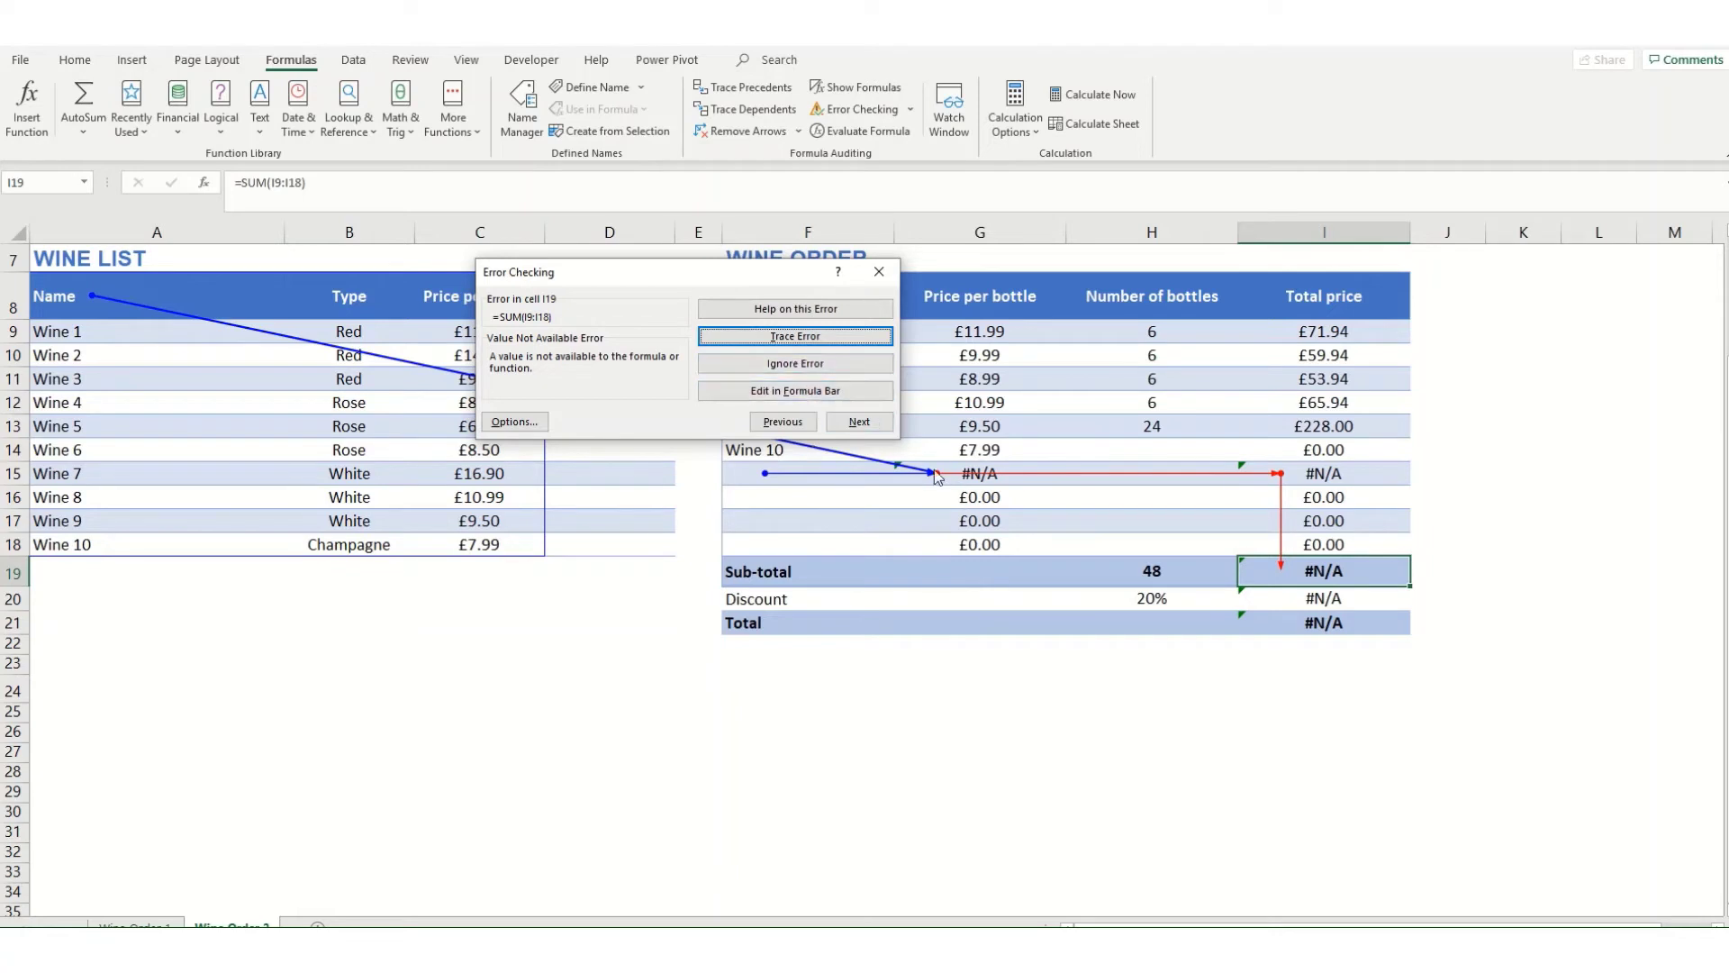
left_click(974, 475)
left_click_drag(792, 273, 692, 256)
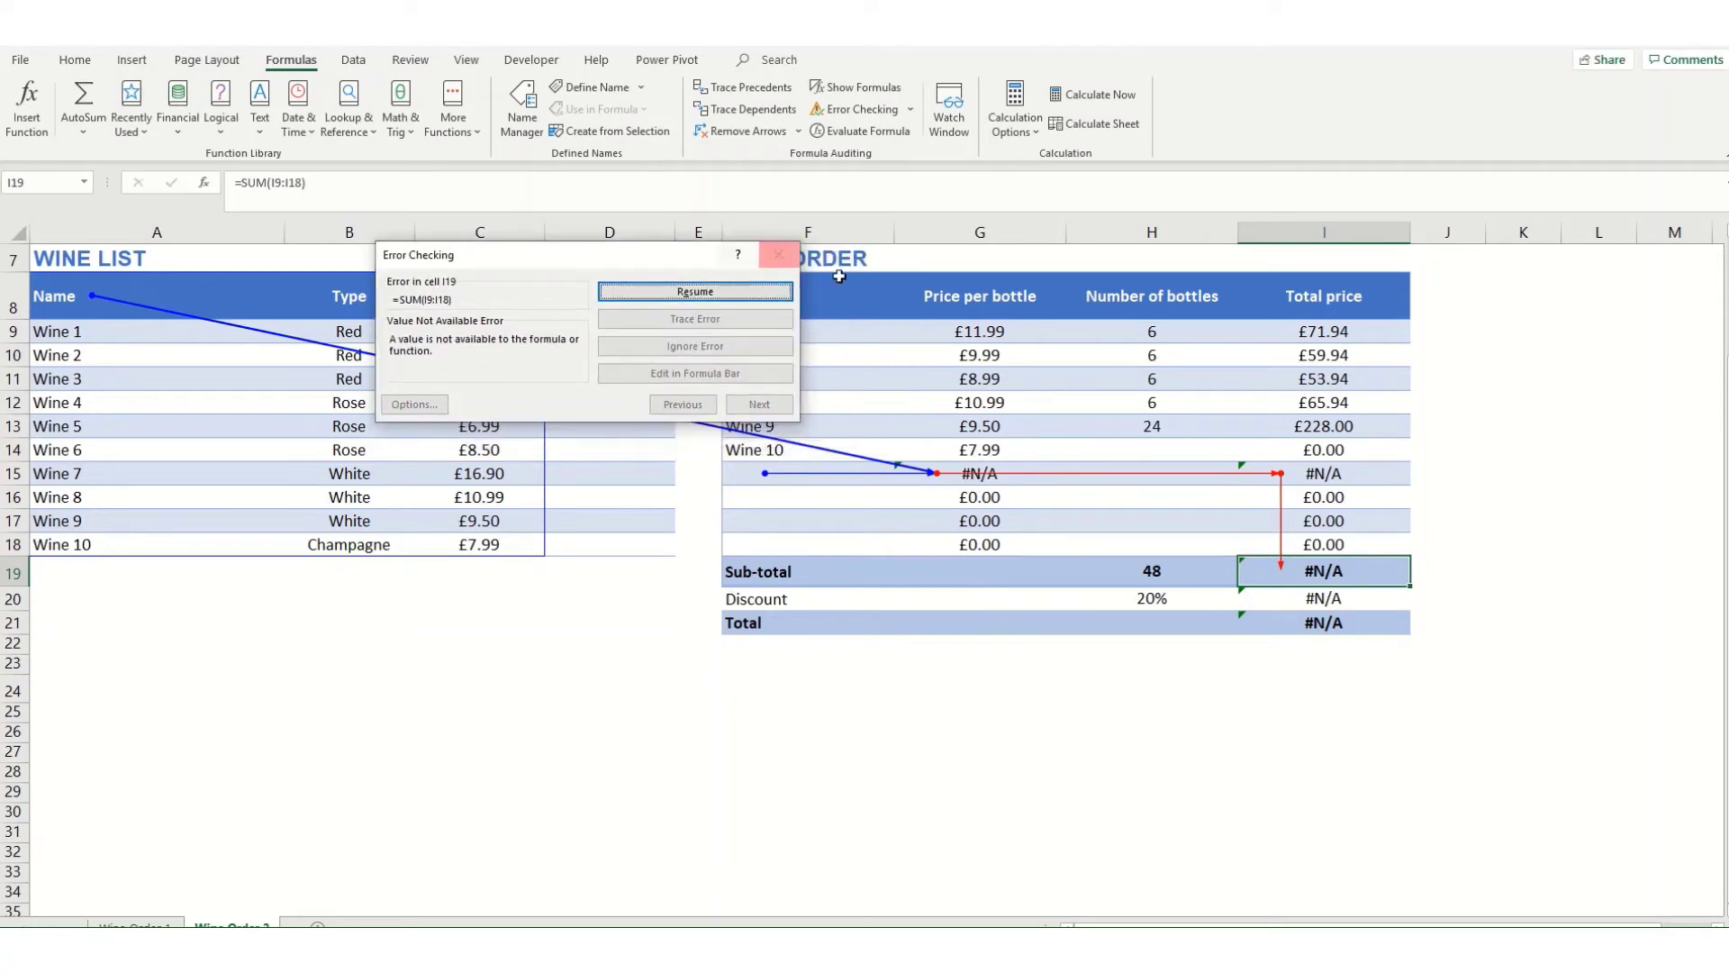
Step: Step through G15's VLOOKUP in Evaluate Formula until blank F15 resolves to #N/A, then restart
left_click(776, 256)
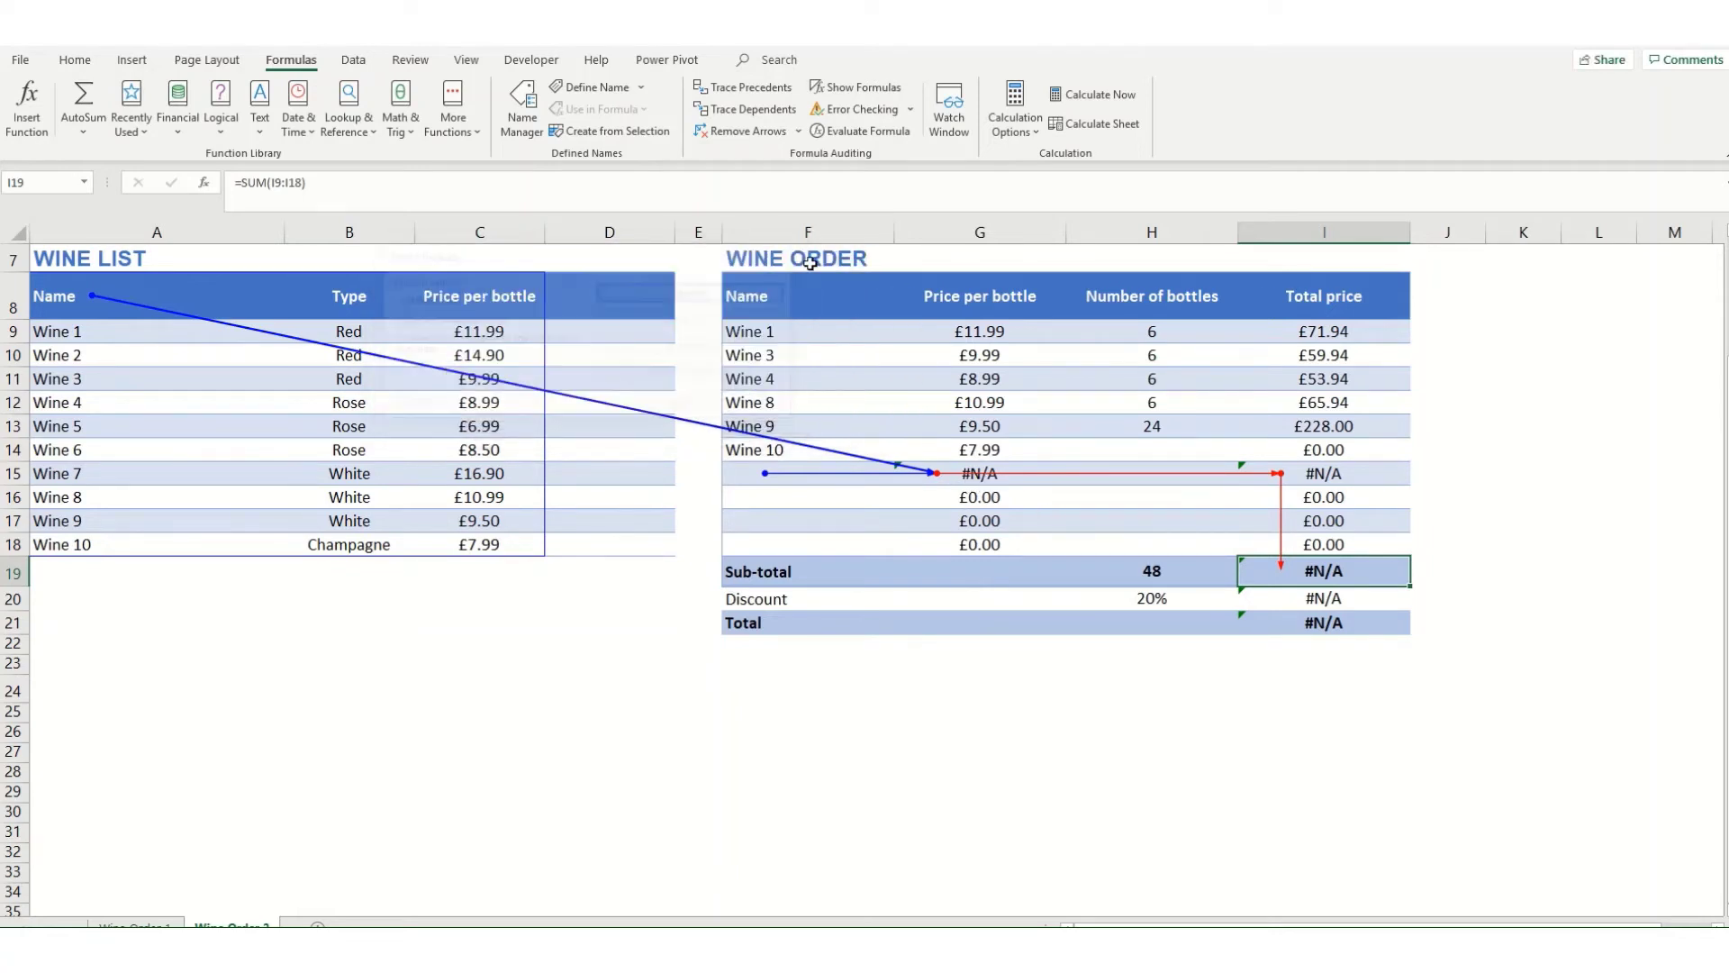
left_click(973, 473)
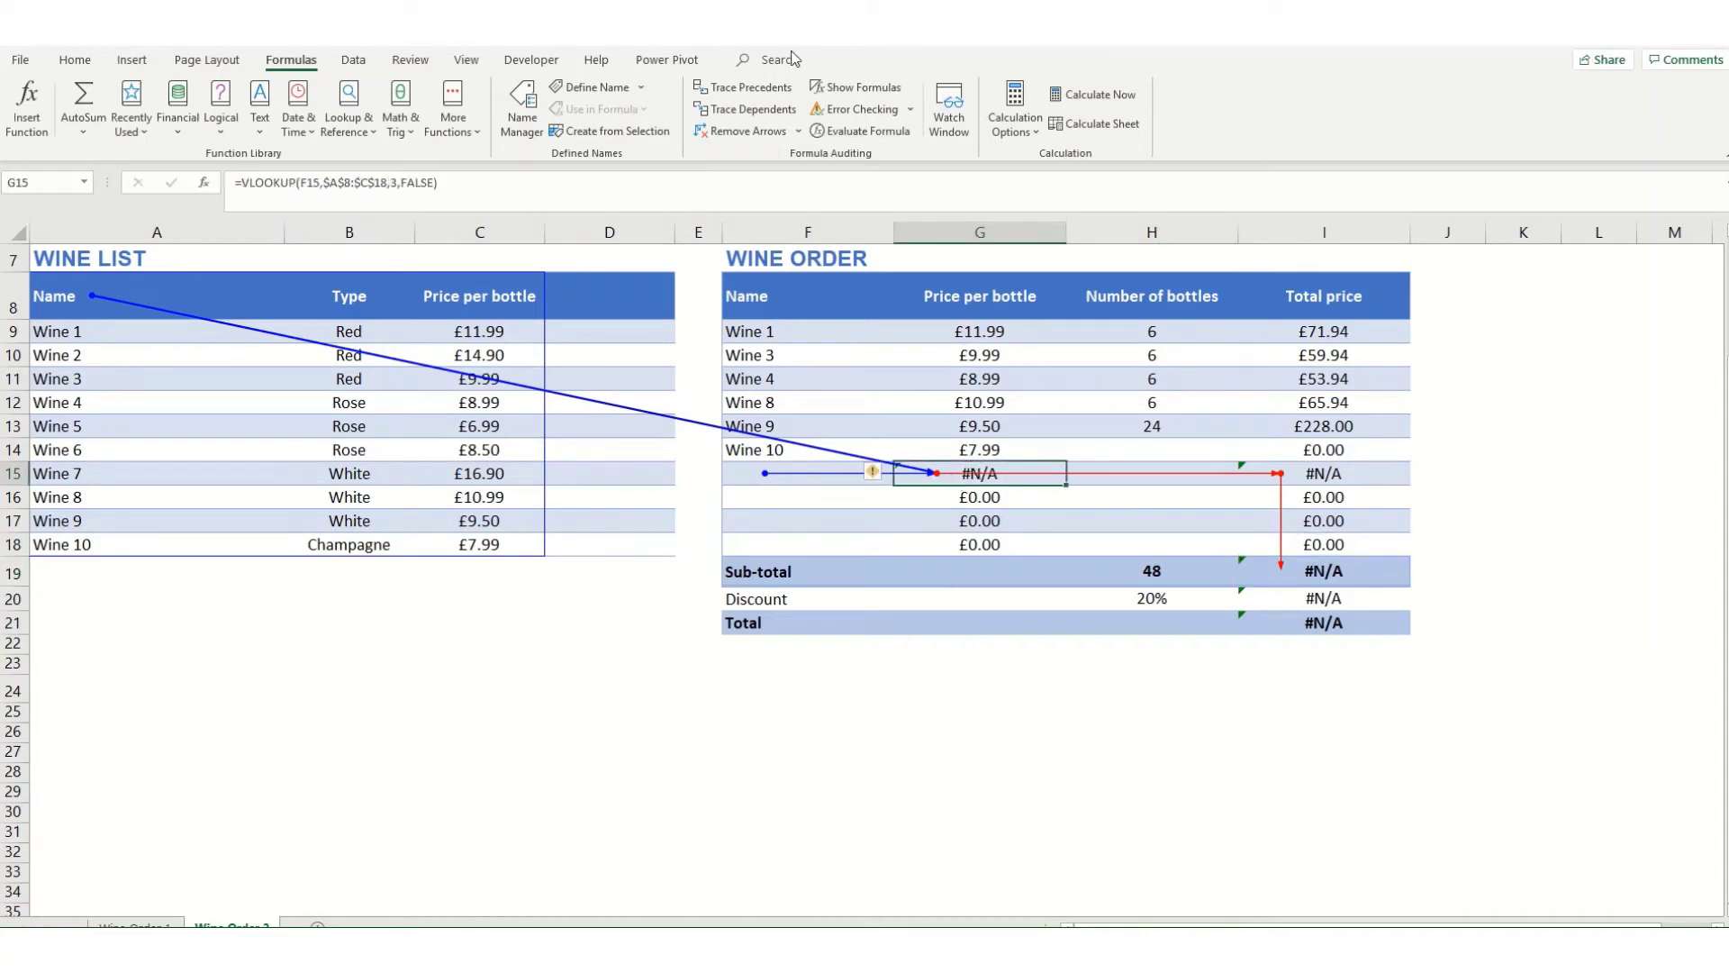
left_click(855, 109)
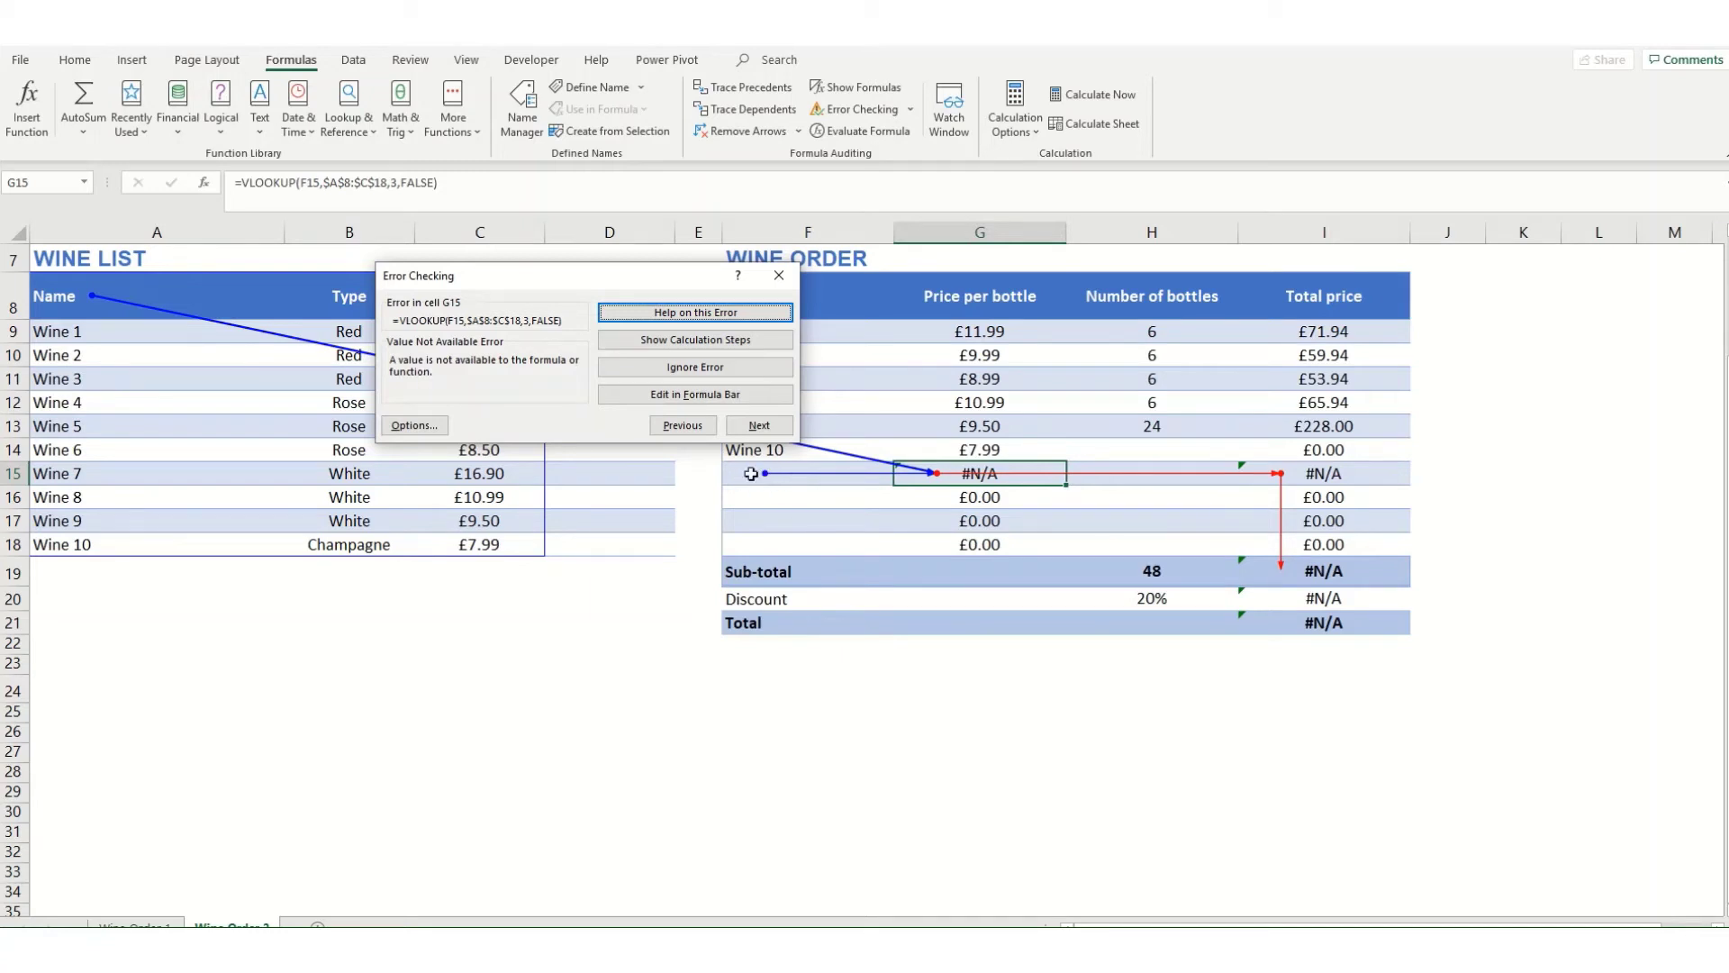
left_click(655, 350)
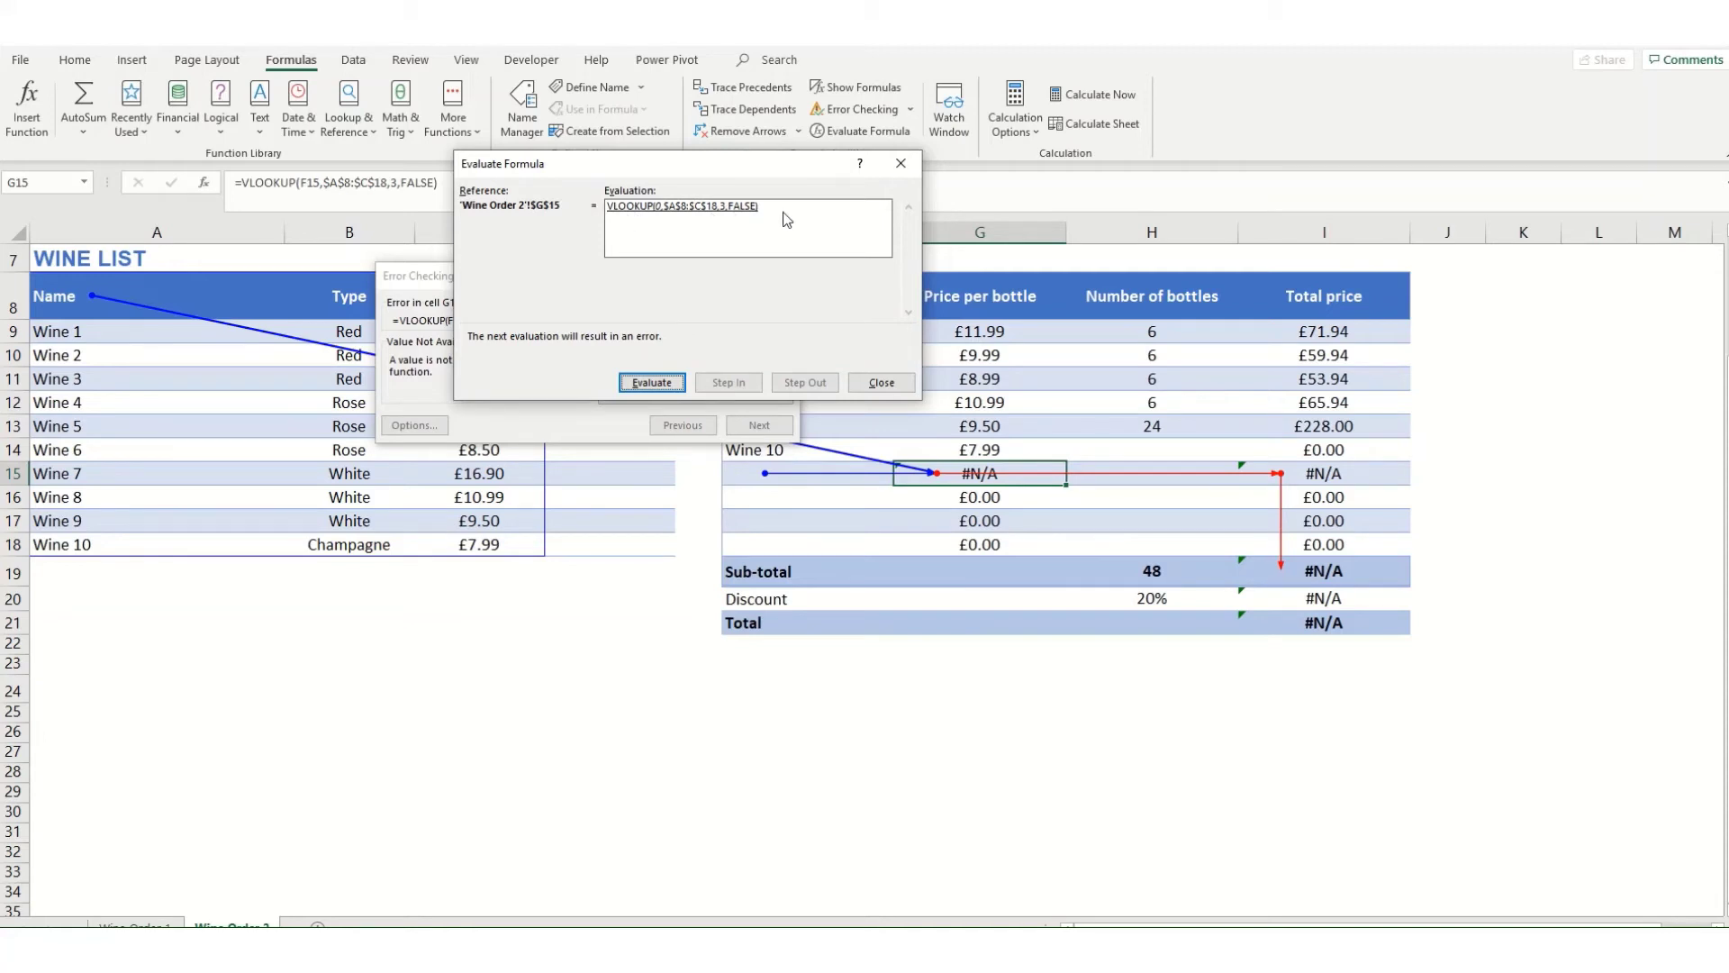
left_click(661, 388)
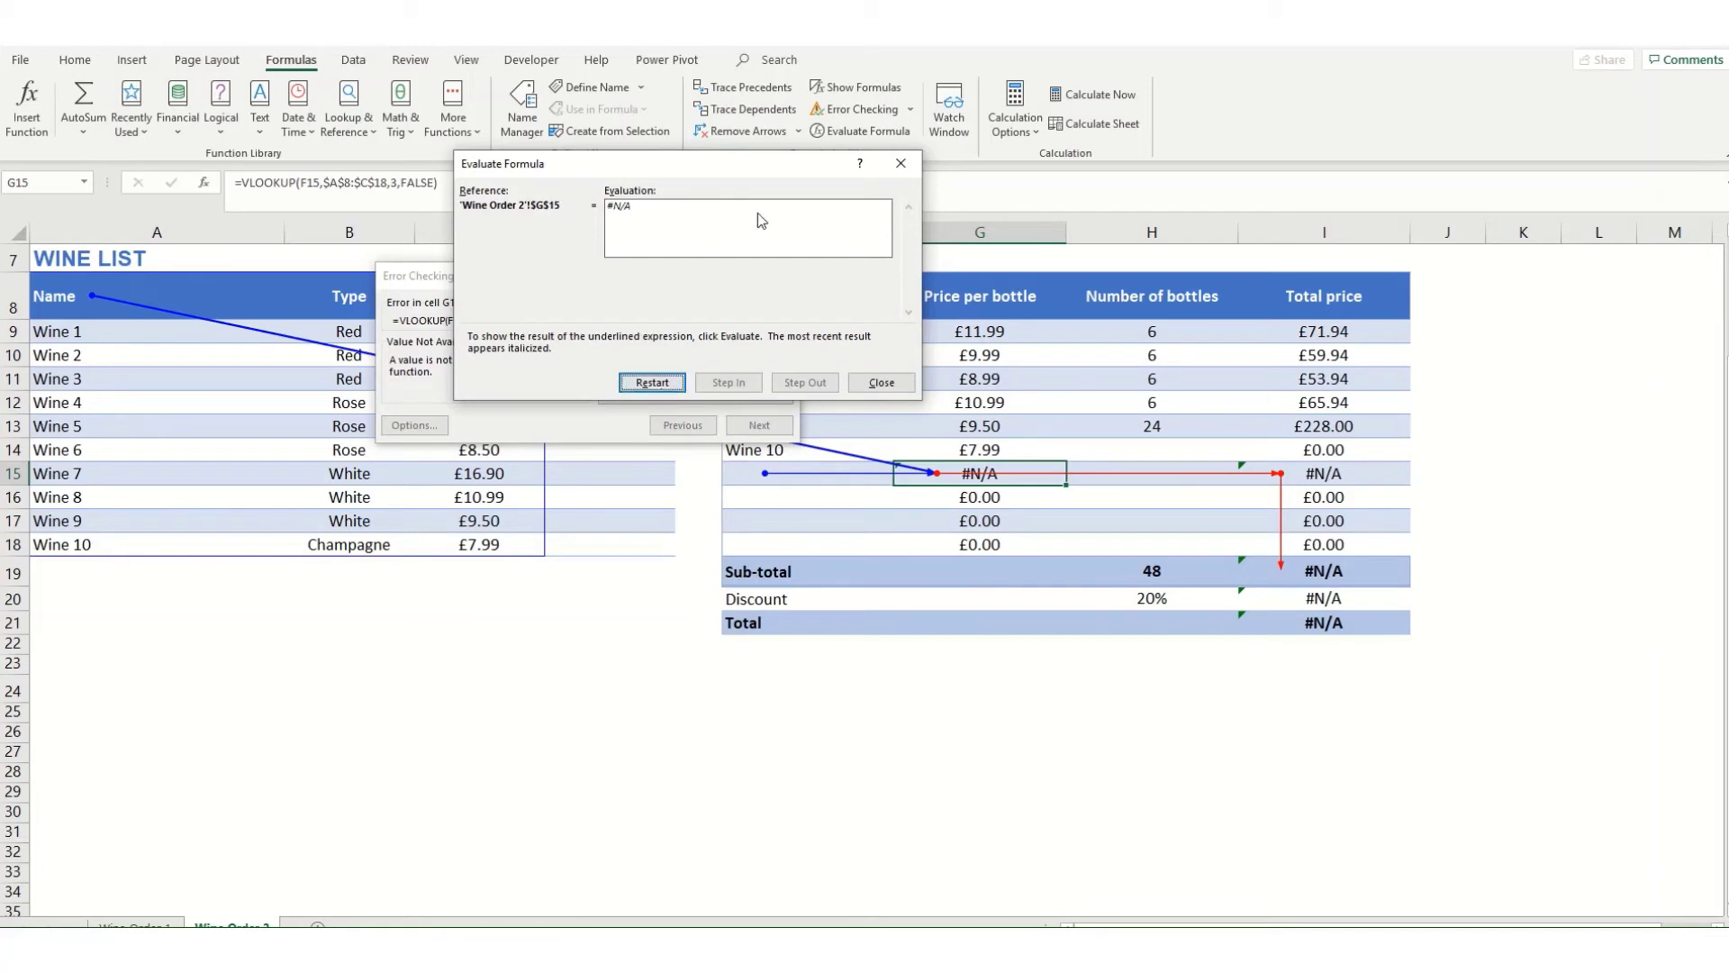
left_click(652, 383)
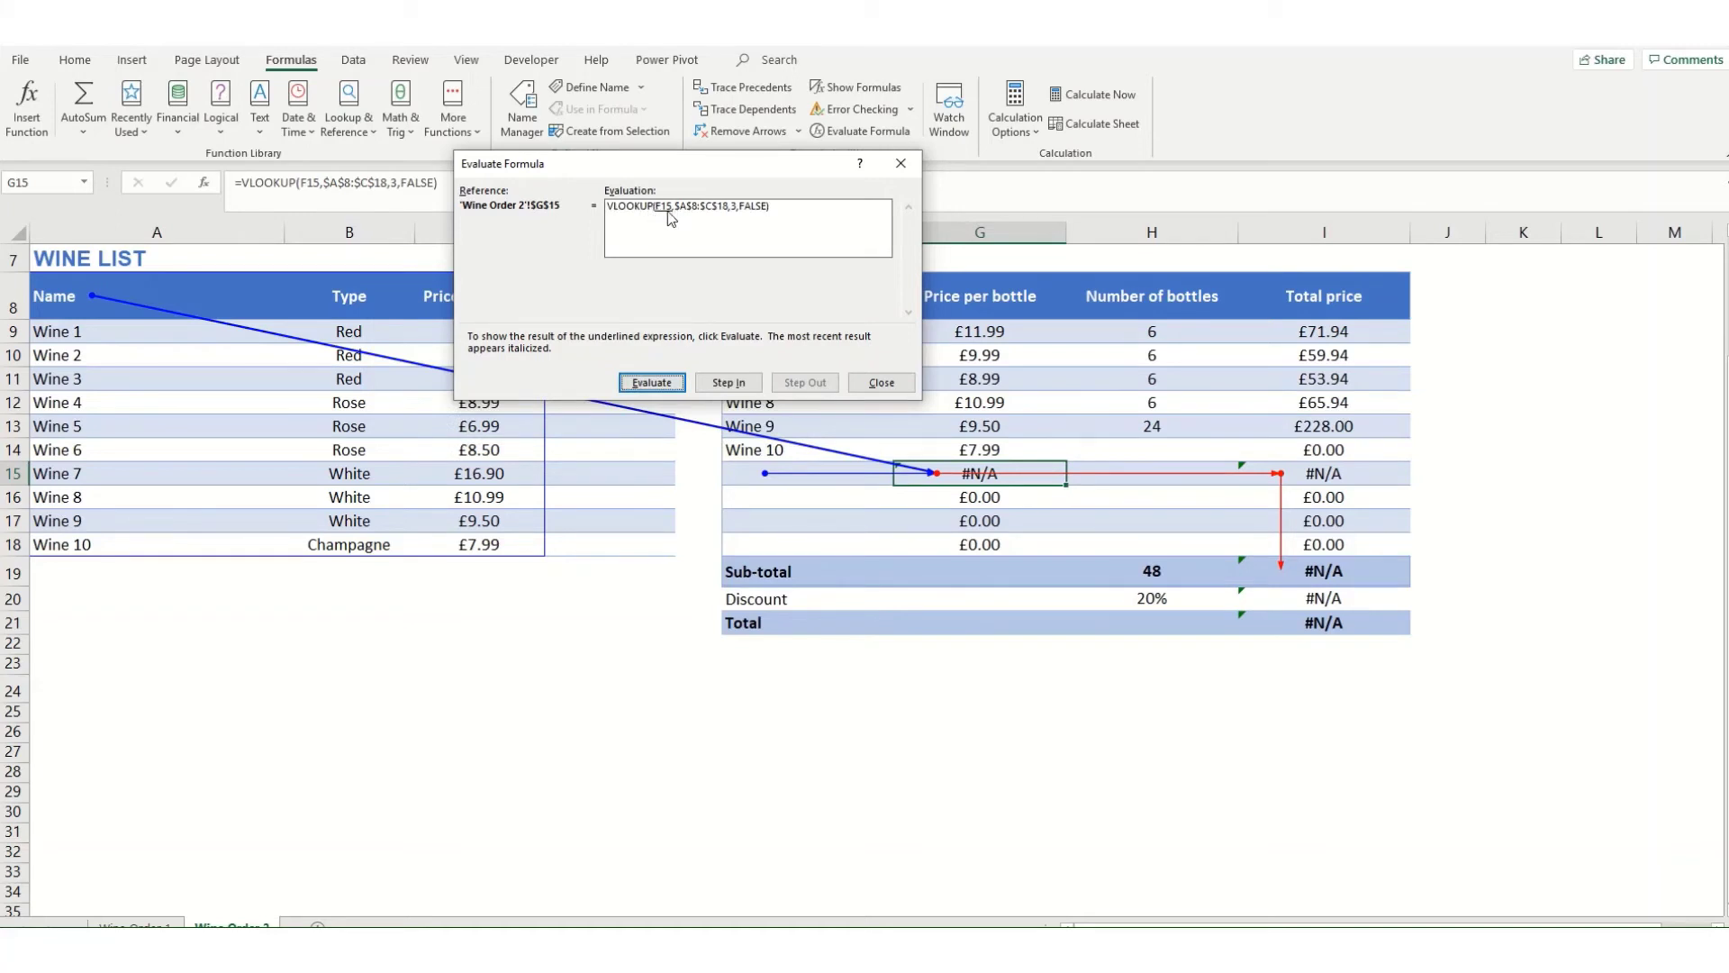
Step: Enter 'Wine 7' in F15 as a test wine name
left_click(881, 383)
left_click(758, 478)
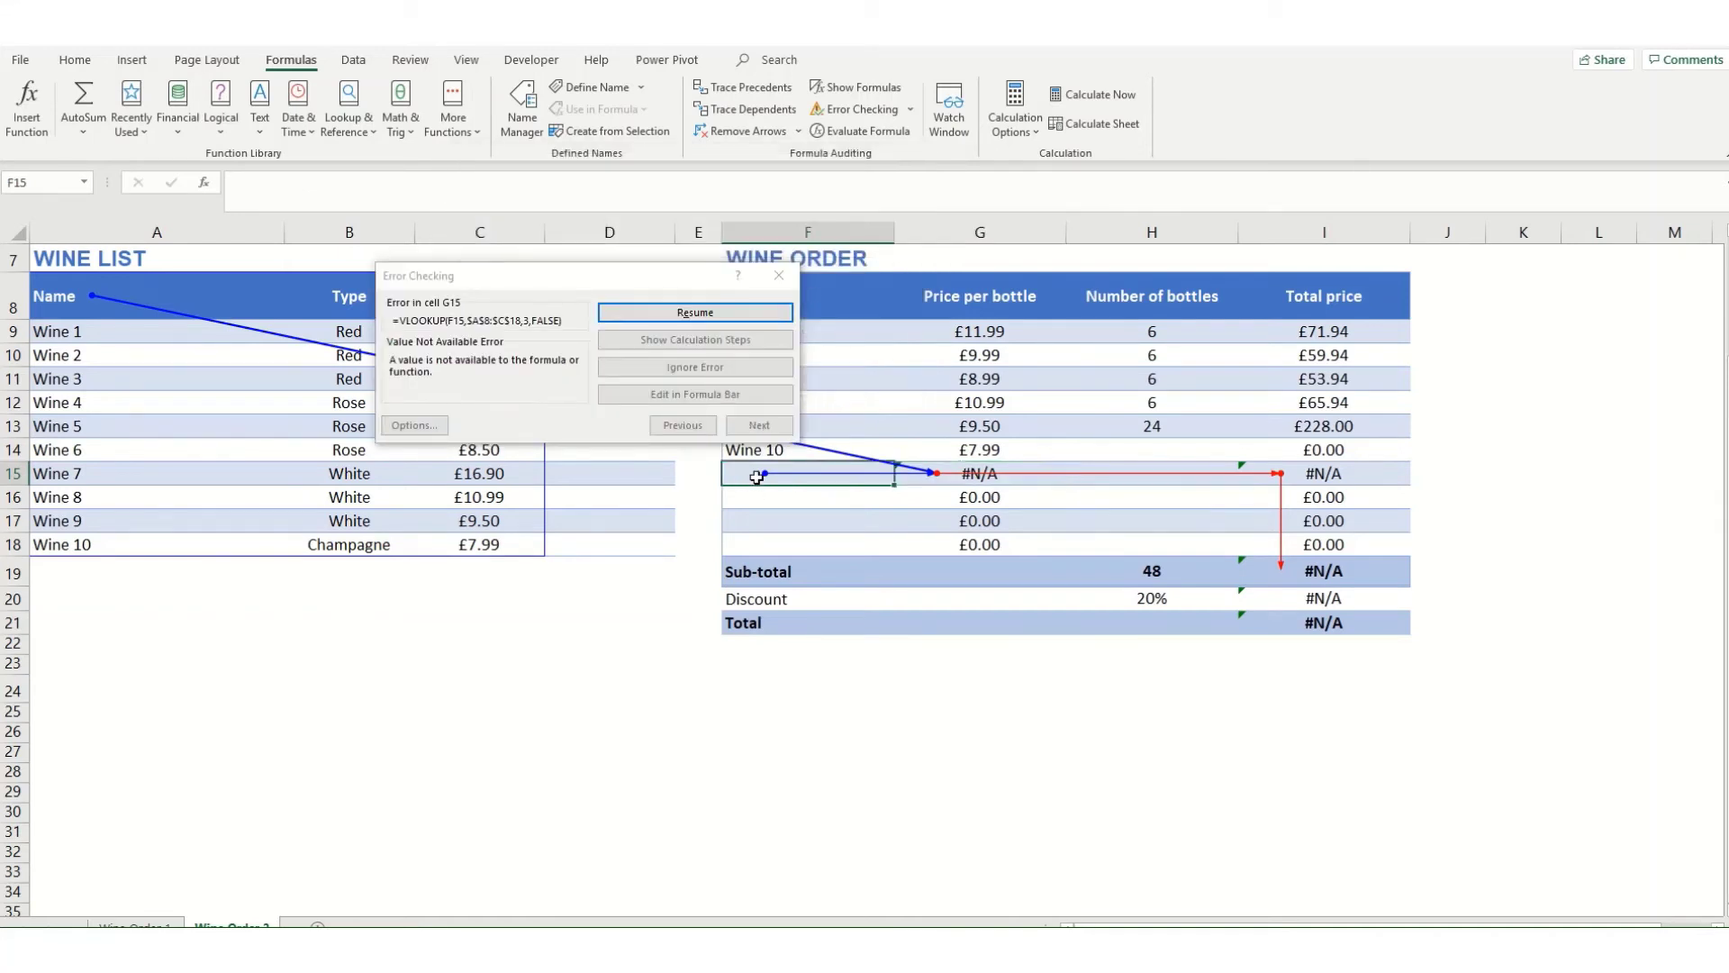
left_click(775, 270)
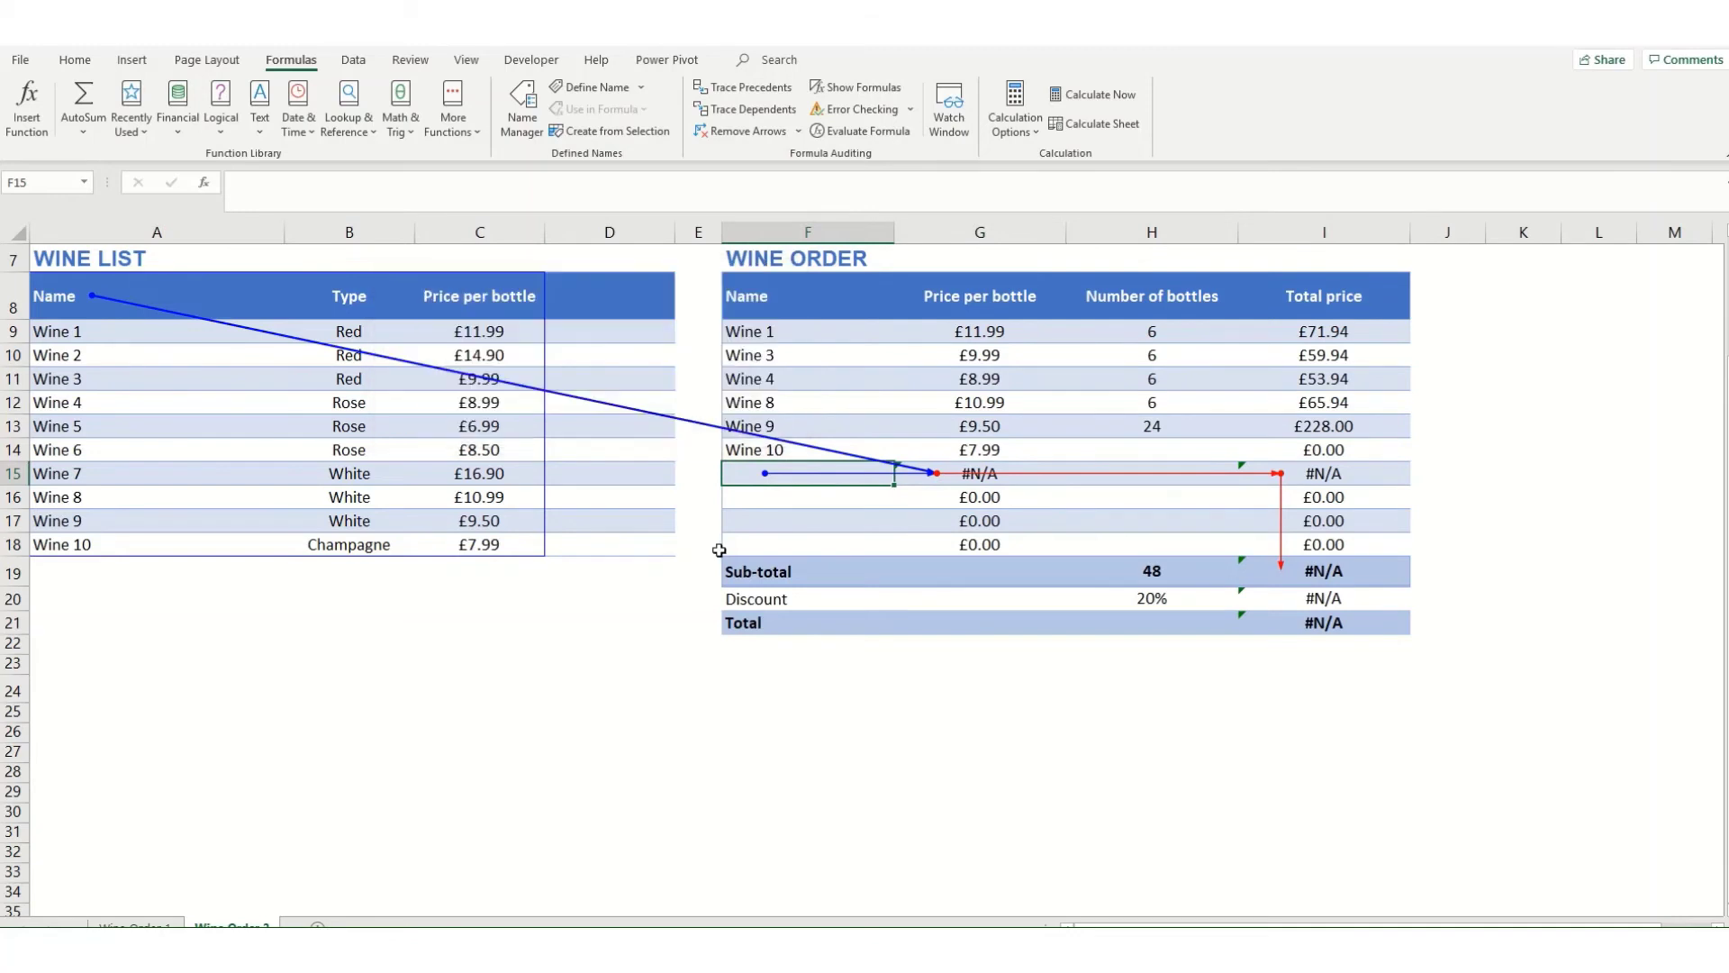
type("Wine ")
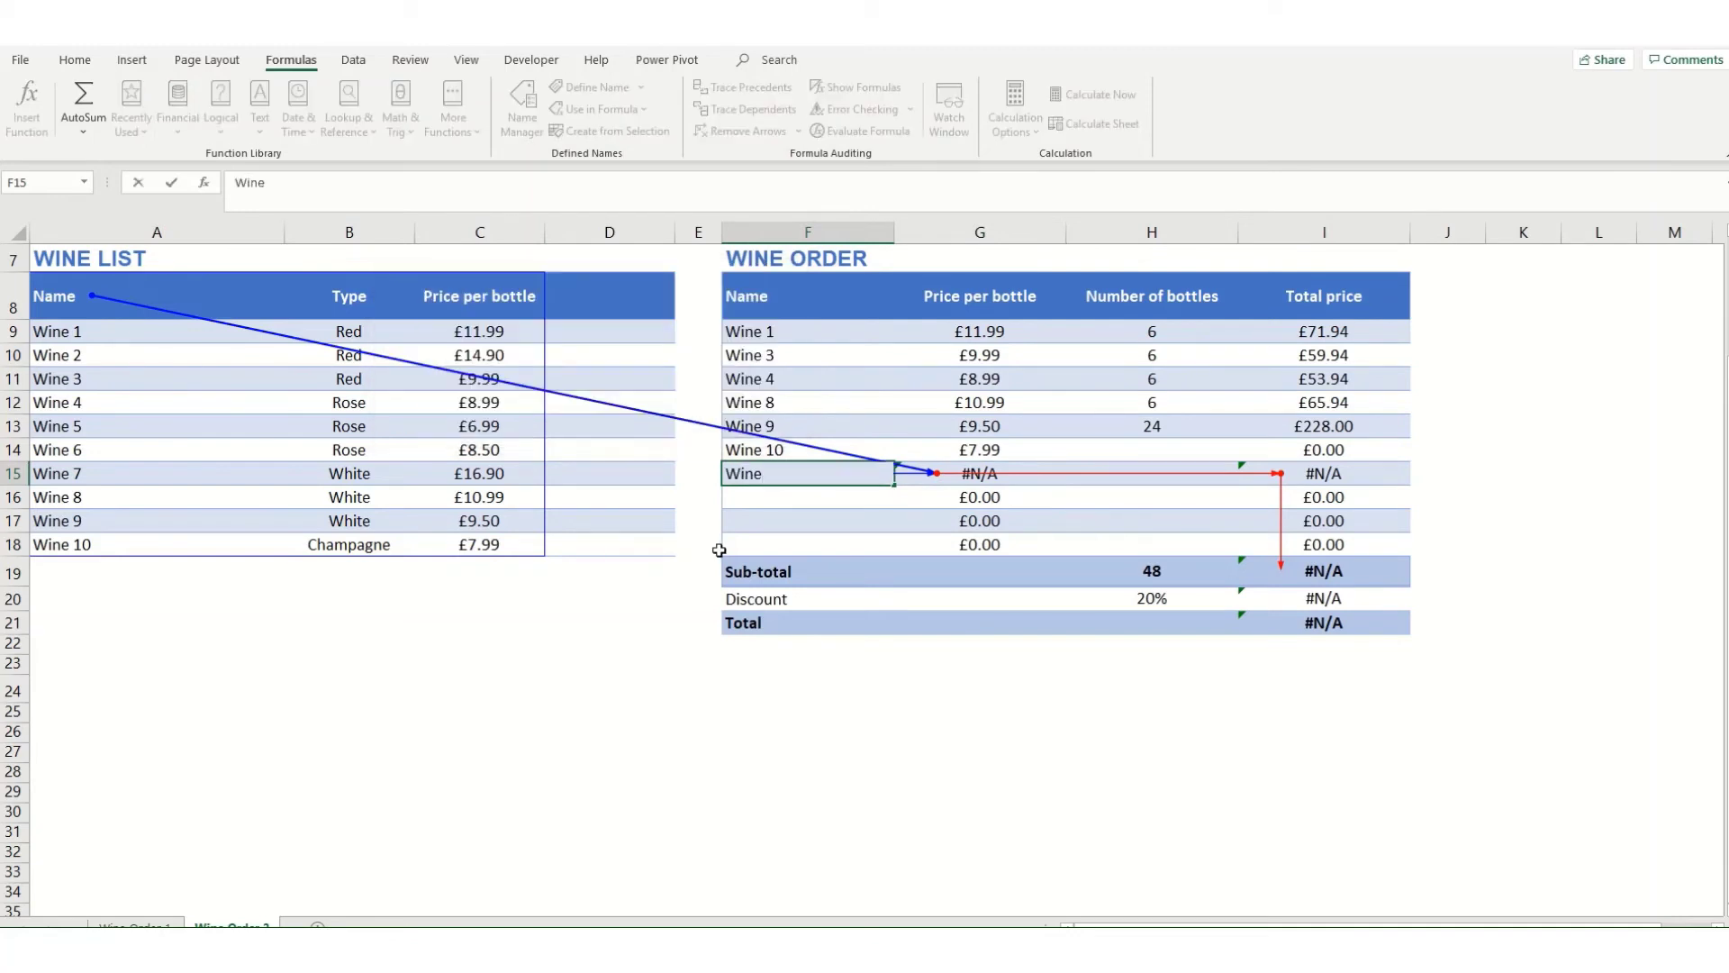
type("7")
key("Return")
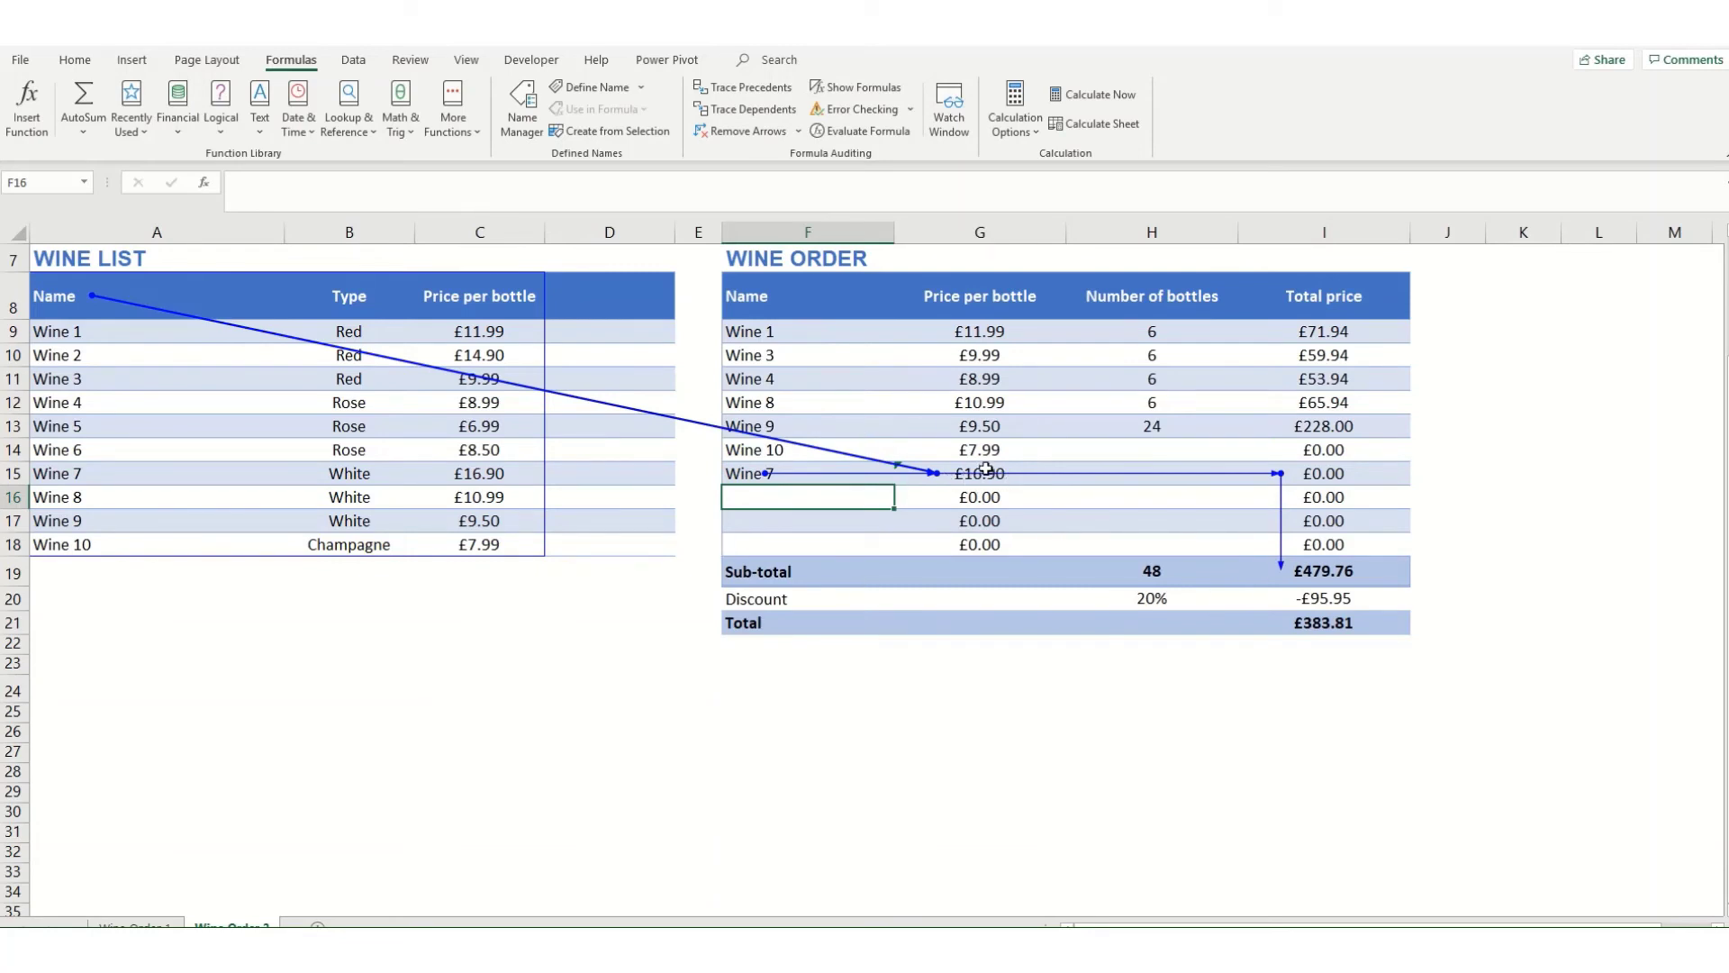
Step: Paste G14's IFERROR formula onto G15 as formulas only, then clear F15 again
left_click(986, 469)
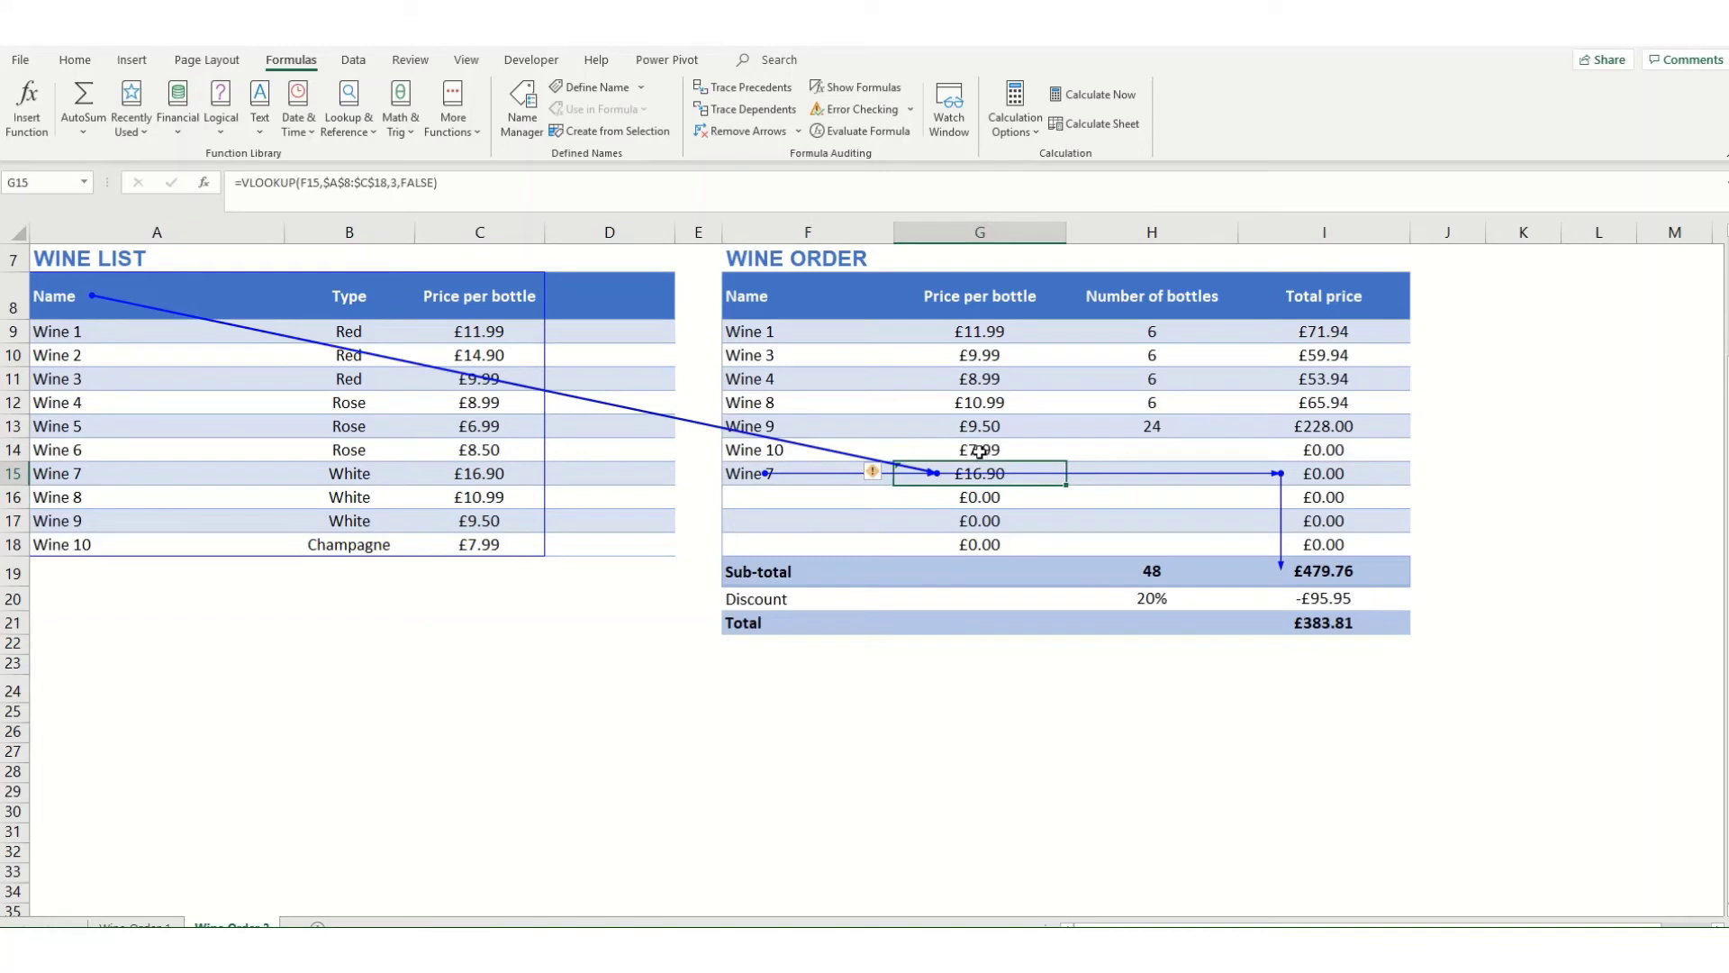
left_click(979, 450)
key("ctrl+c")
left_click(975, 475)
key("ctrl+alt+v")
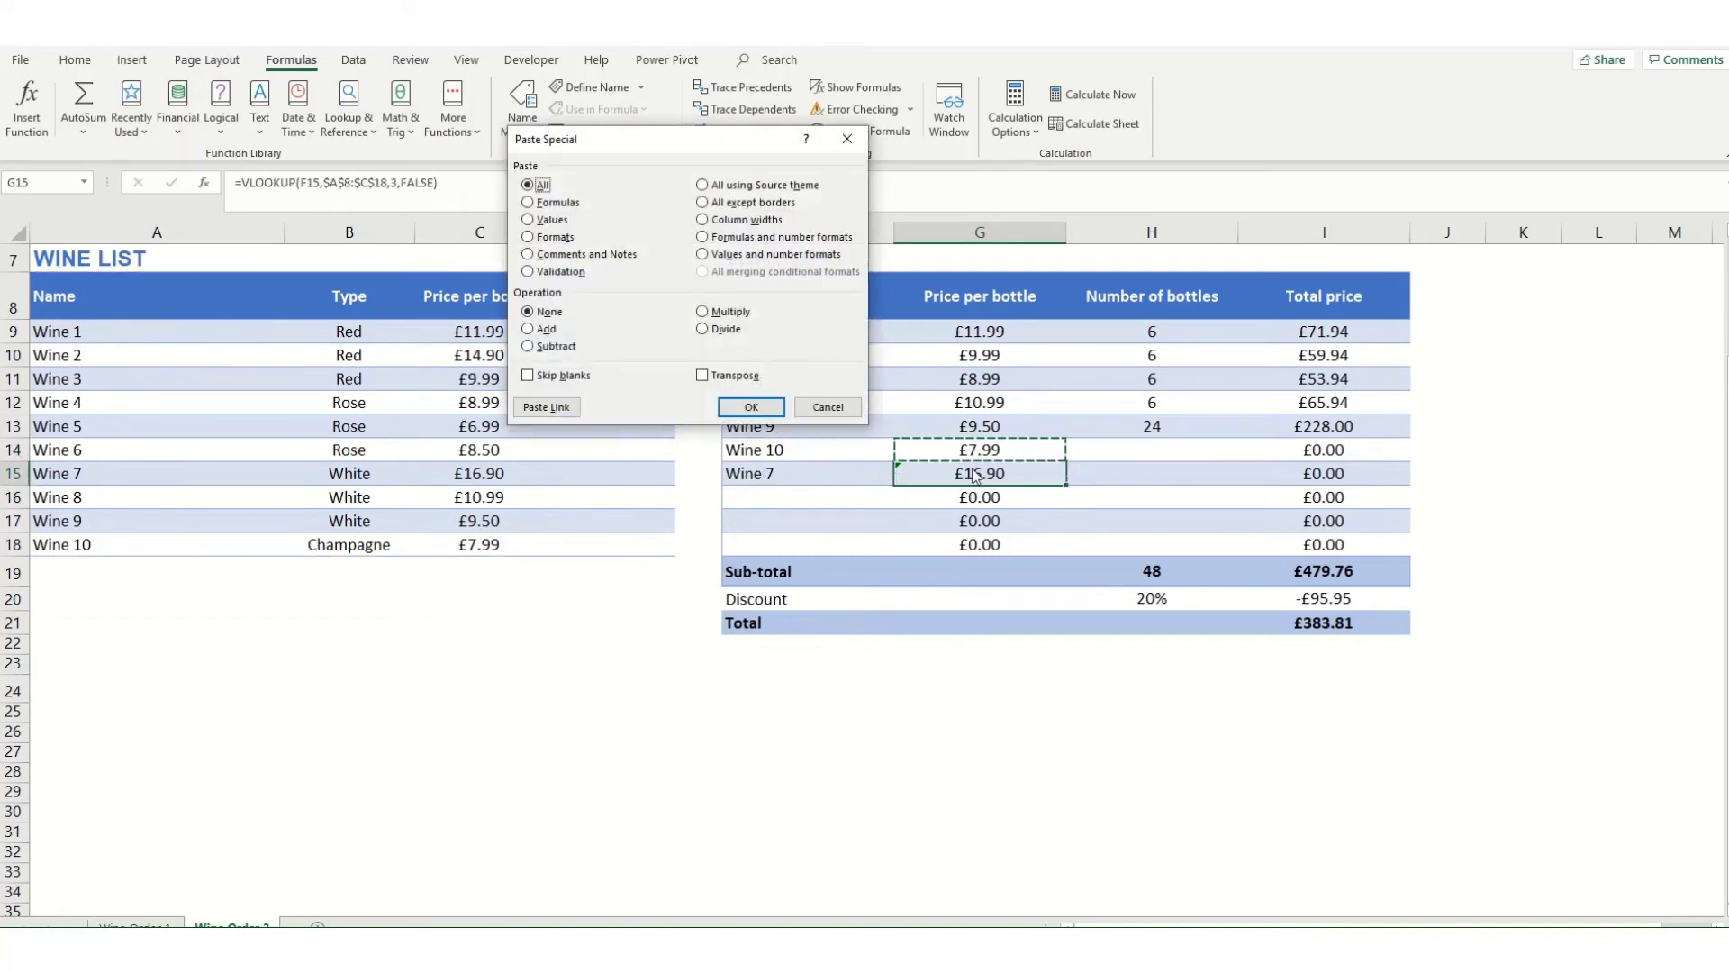
key("f")
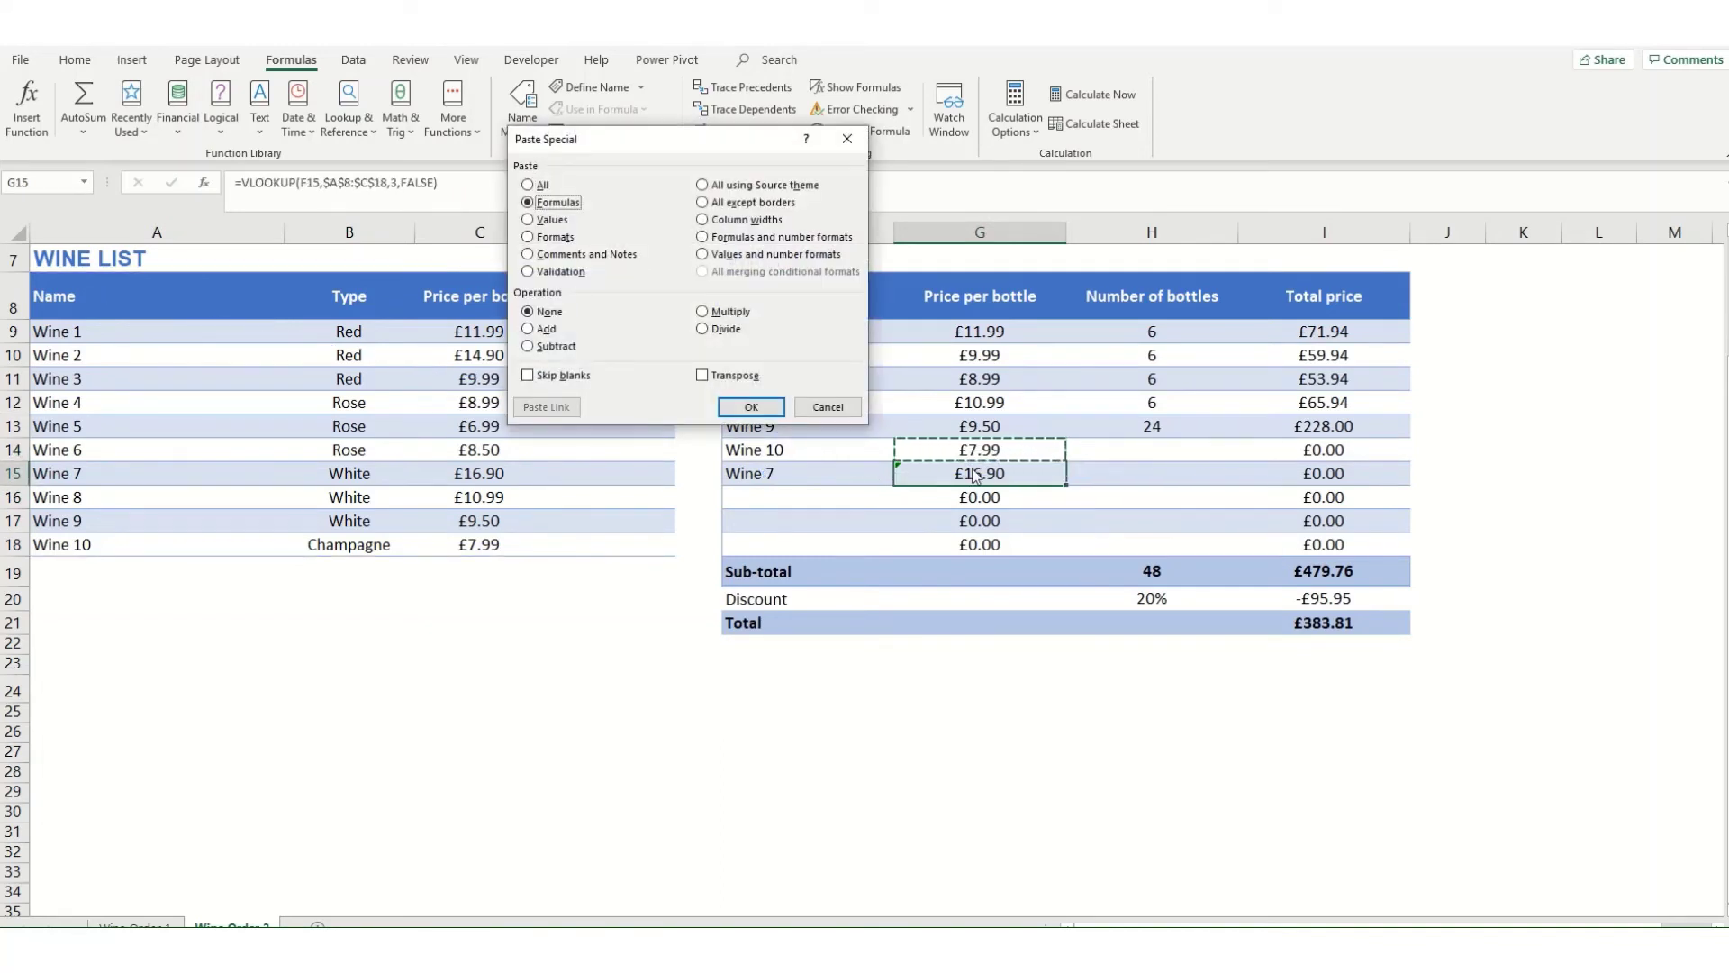
key("Return")
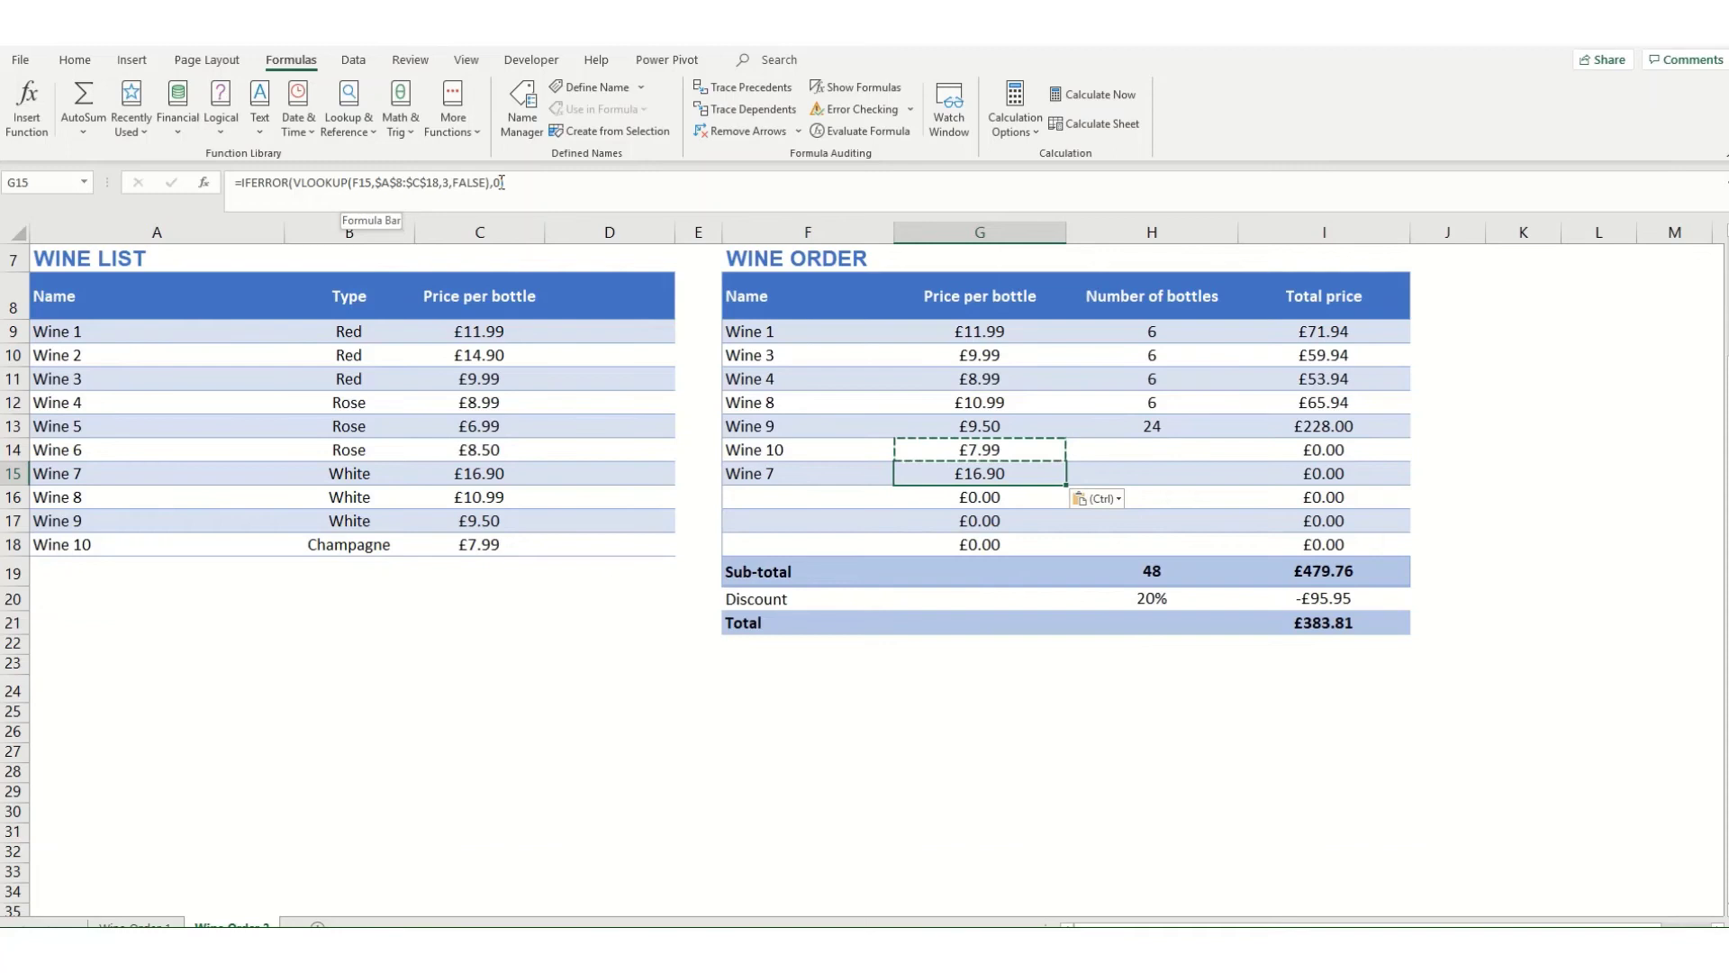
left_click(782, 473)
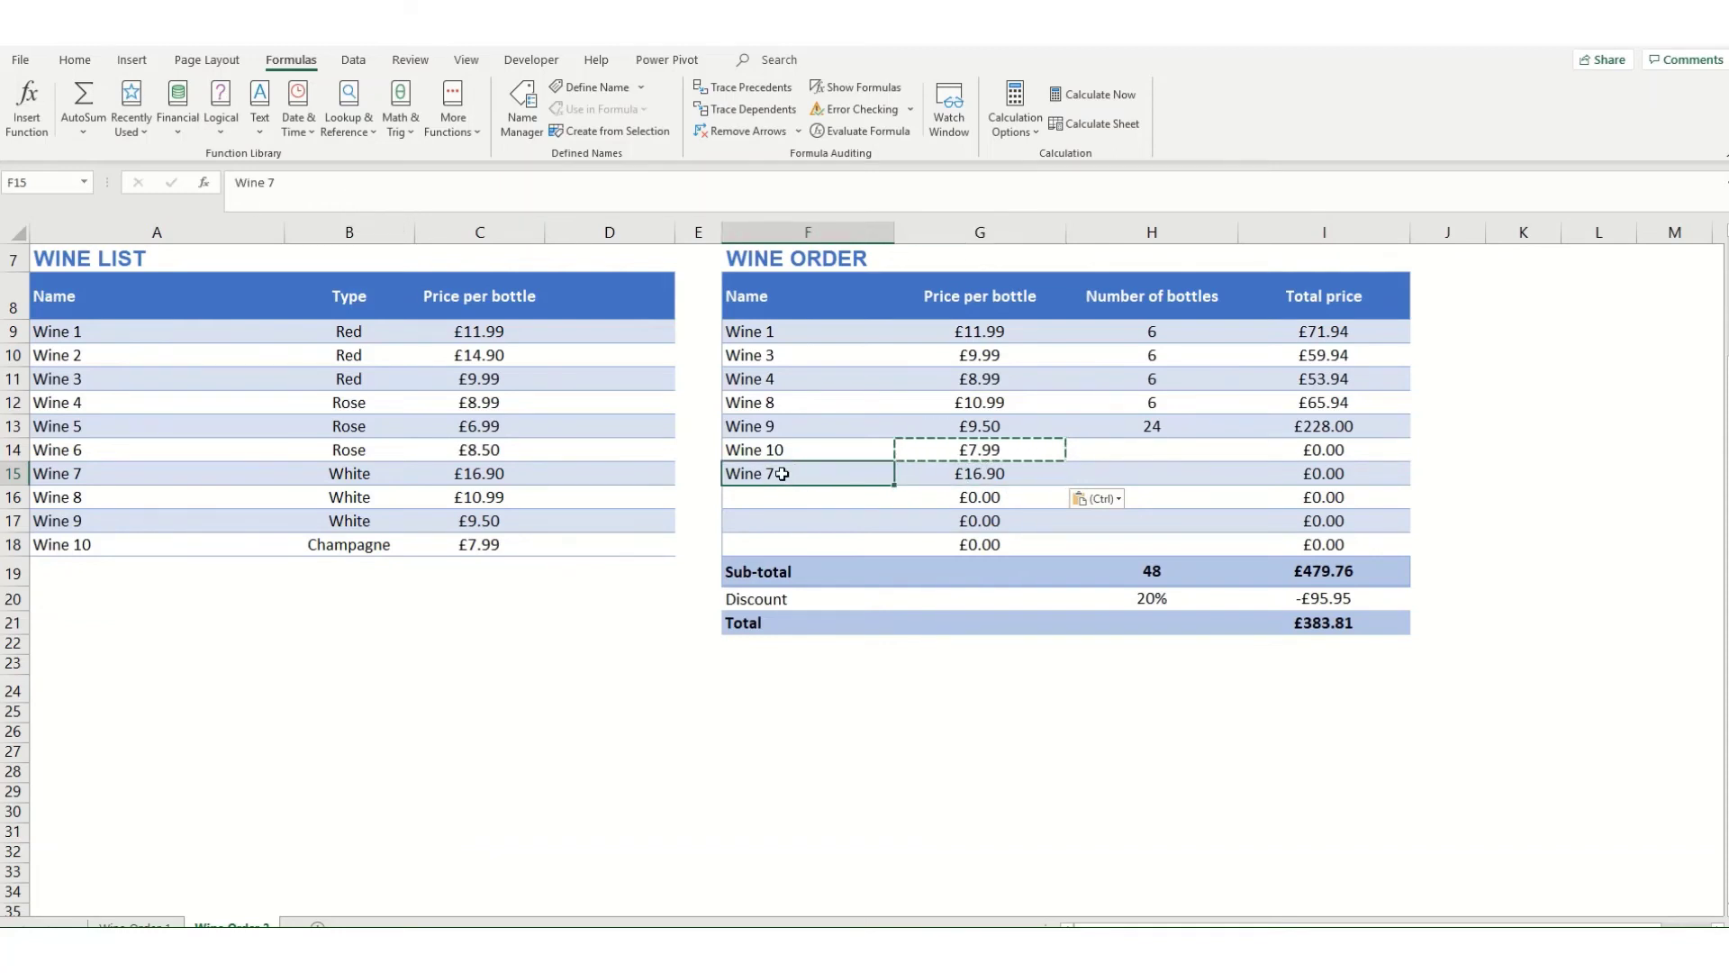
key("Escape")
key("Delete")
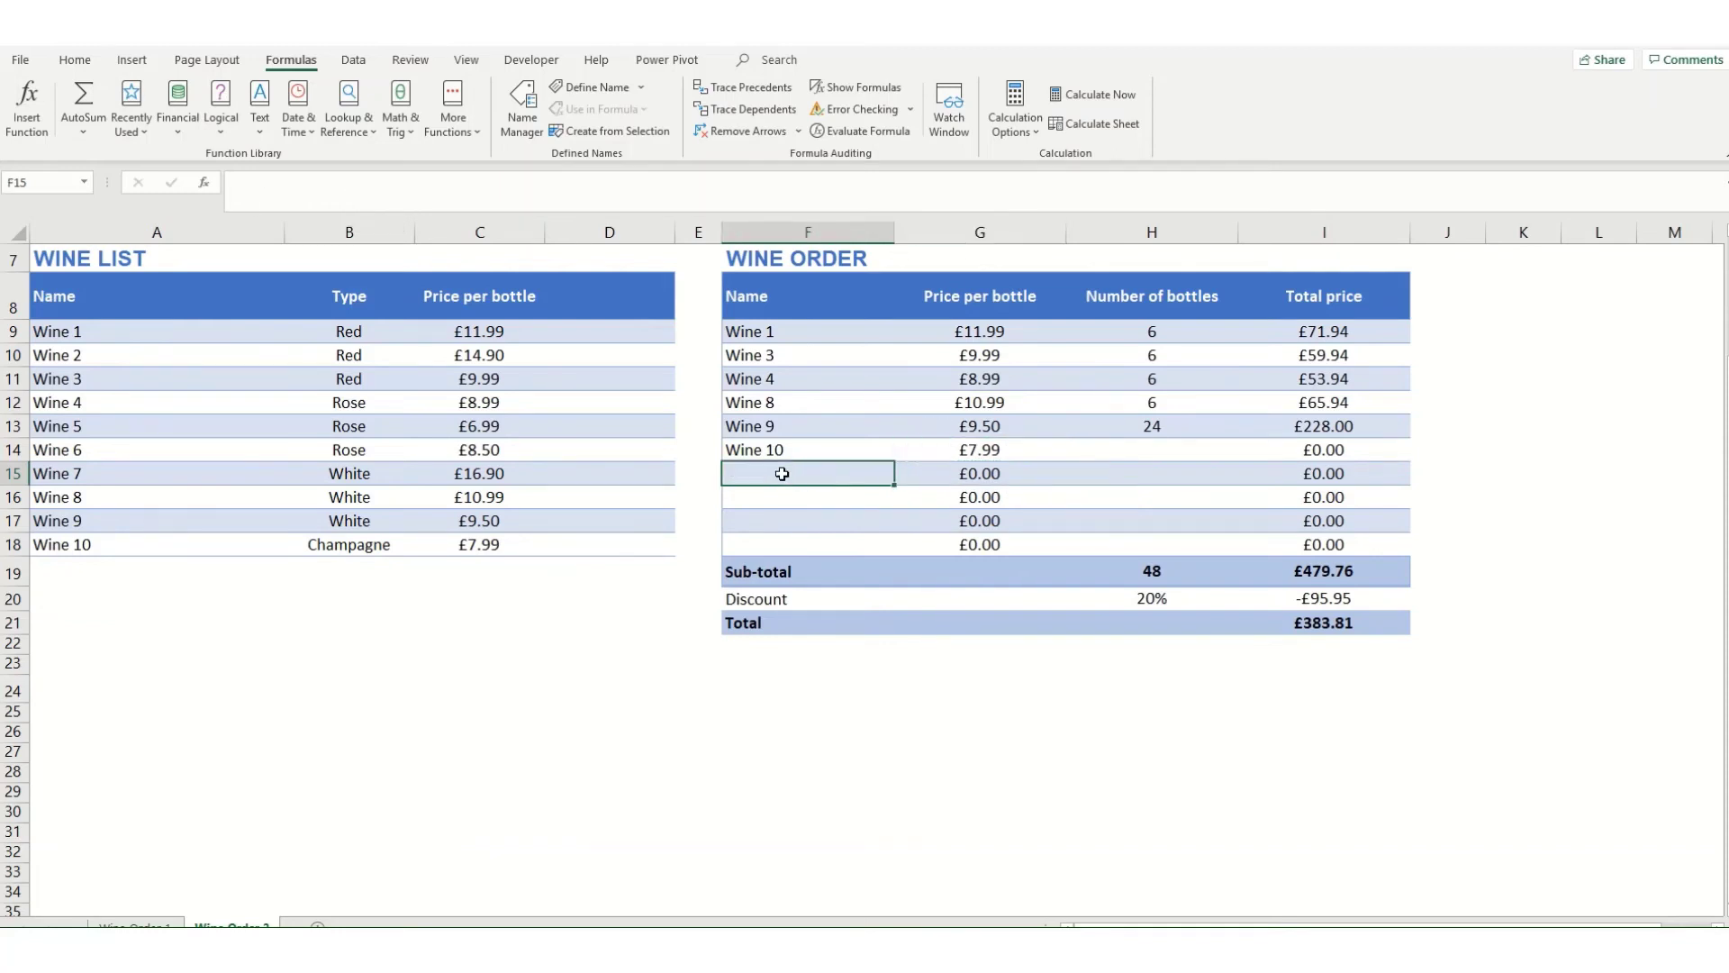
left_click(848, 133)
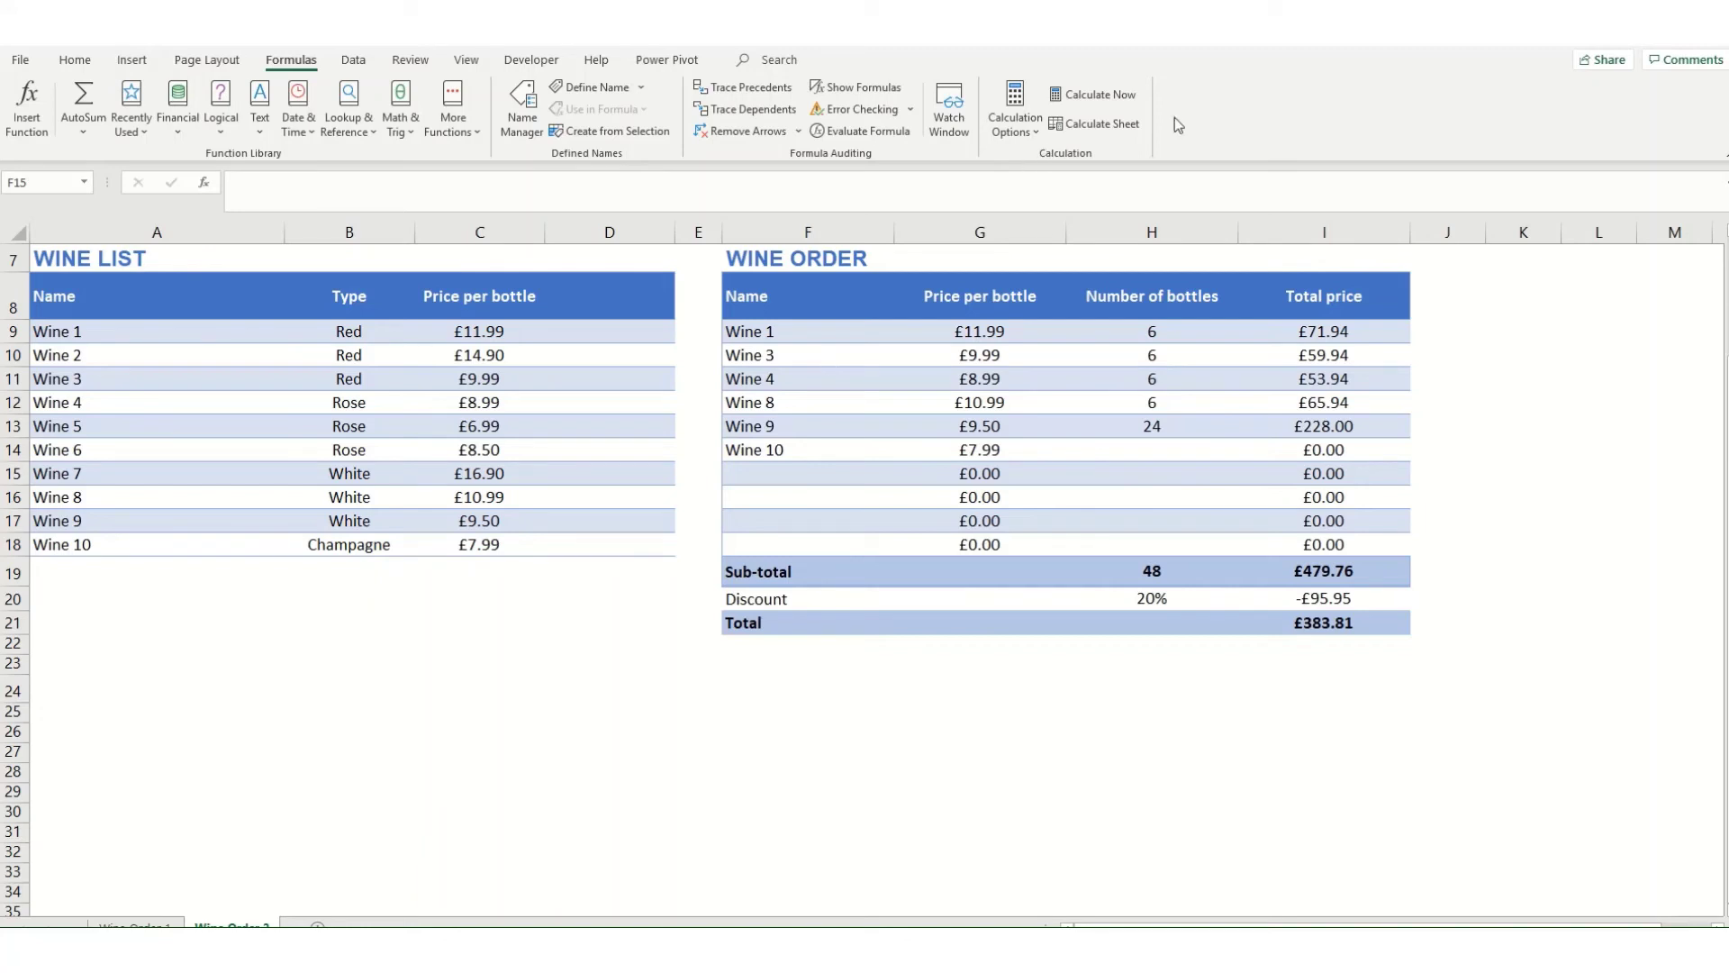
Step: Set Calculation Options to Manual and change Wine 3's list price in C11 to 10.99
left_click(1032, 131)
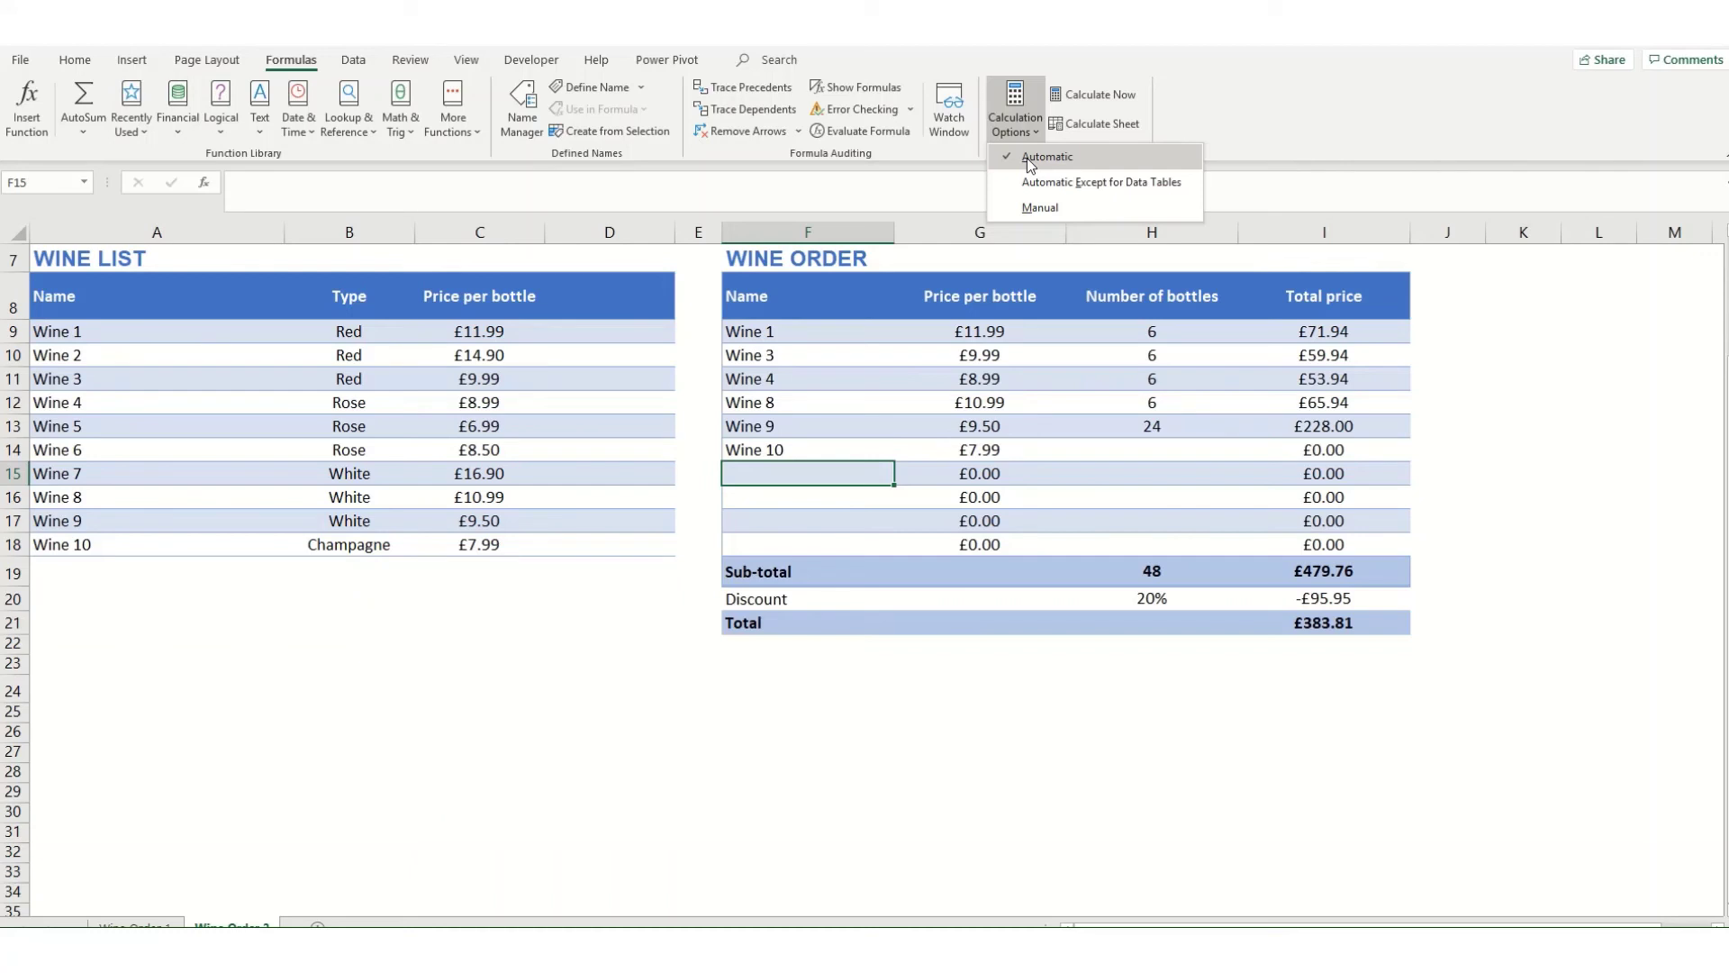
left_click(1033, 210)
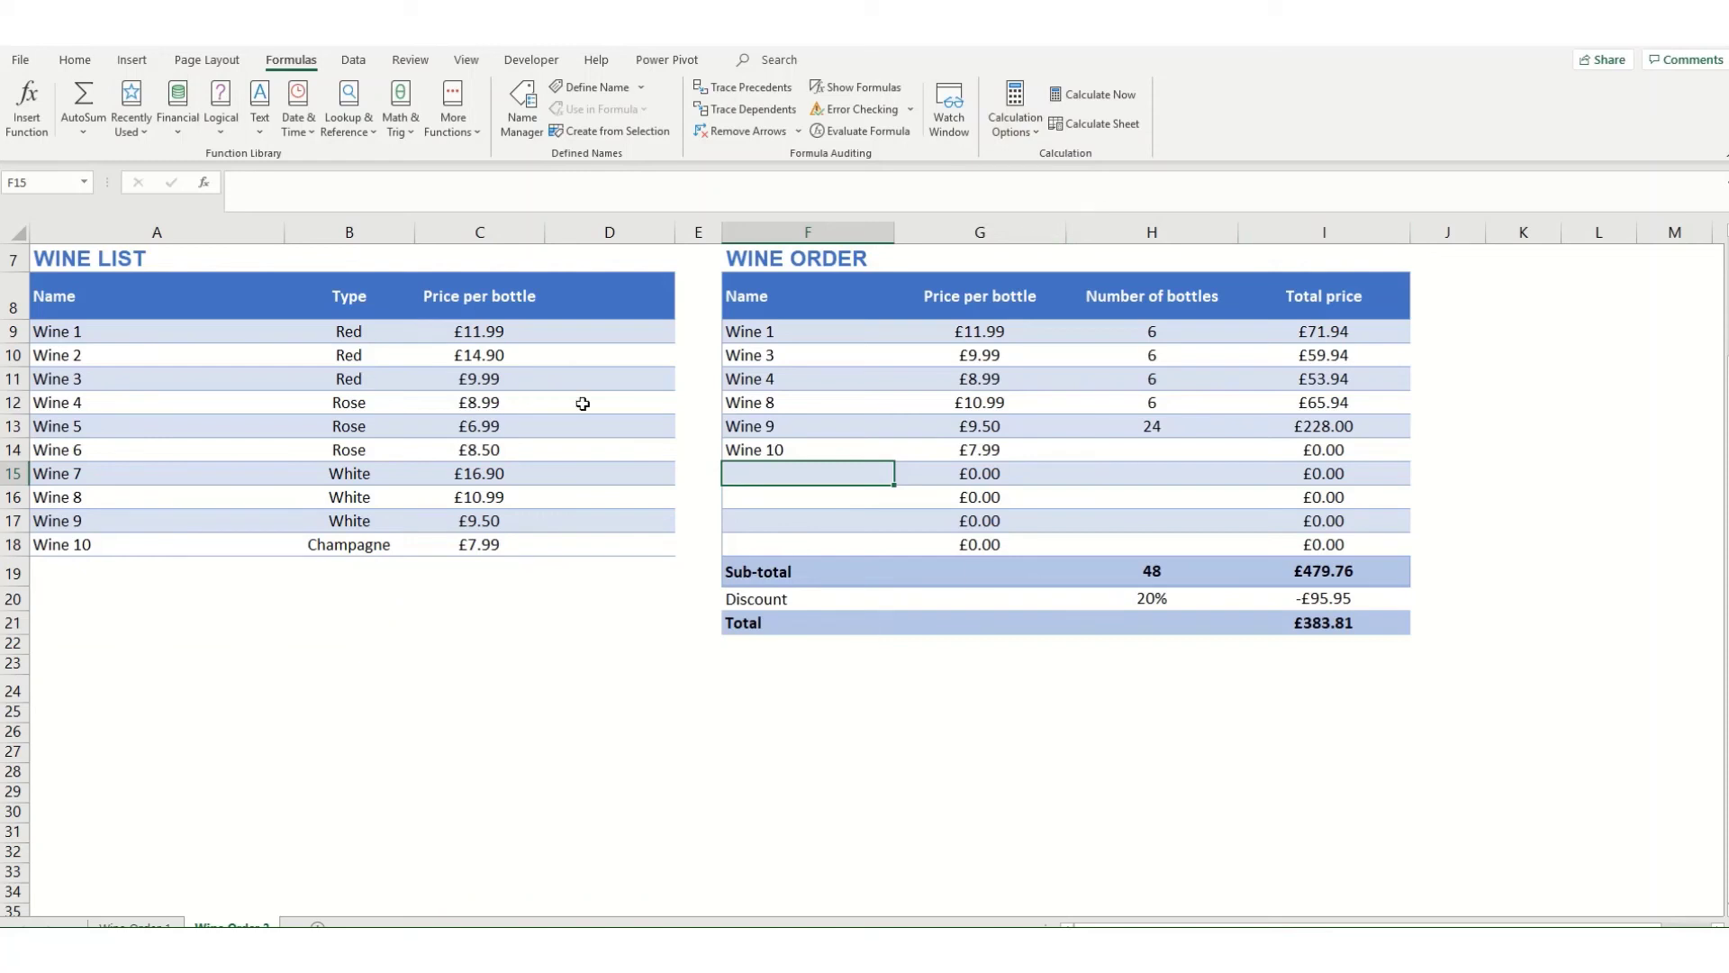
left_click(484, 379)
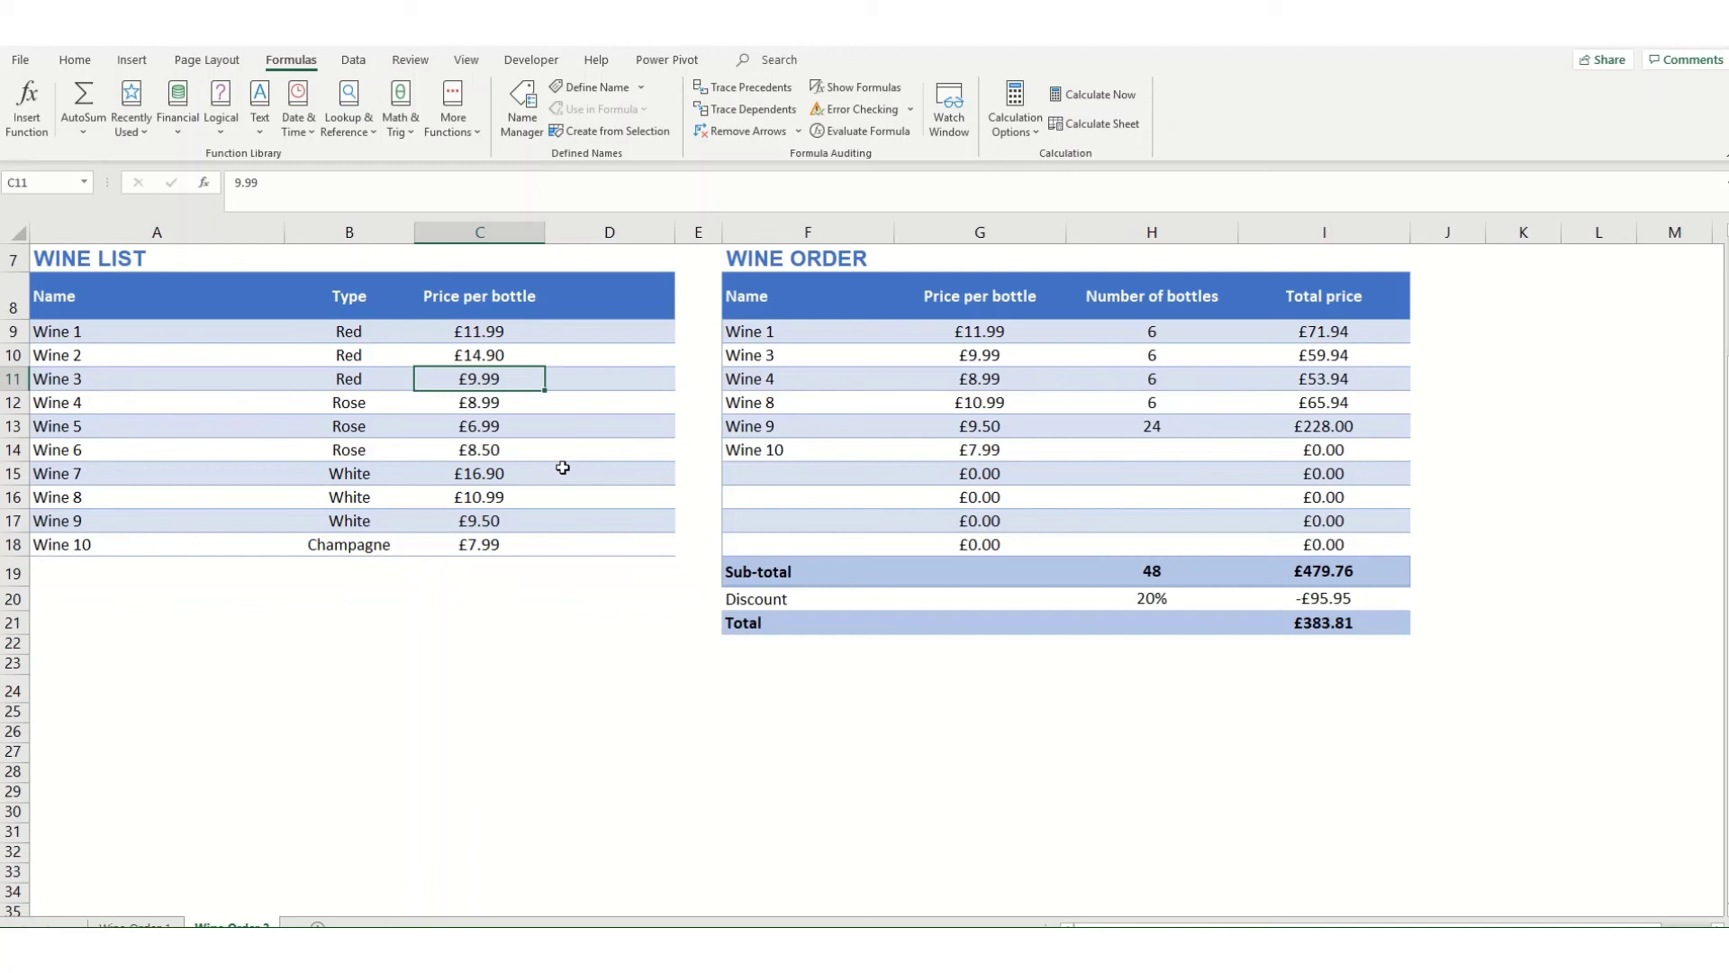
type("10.99")
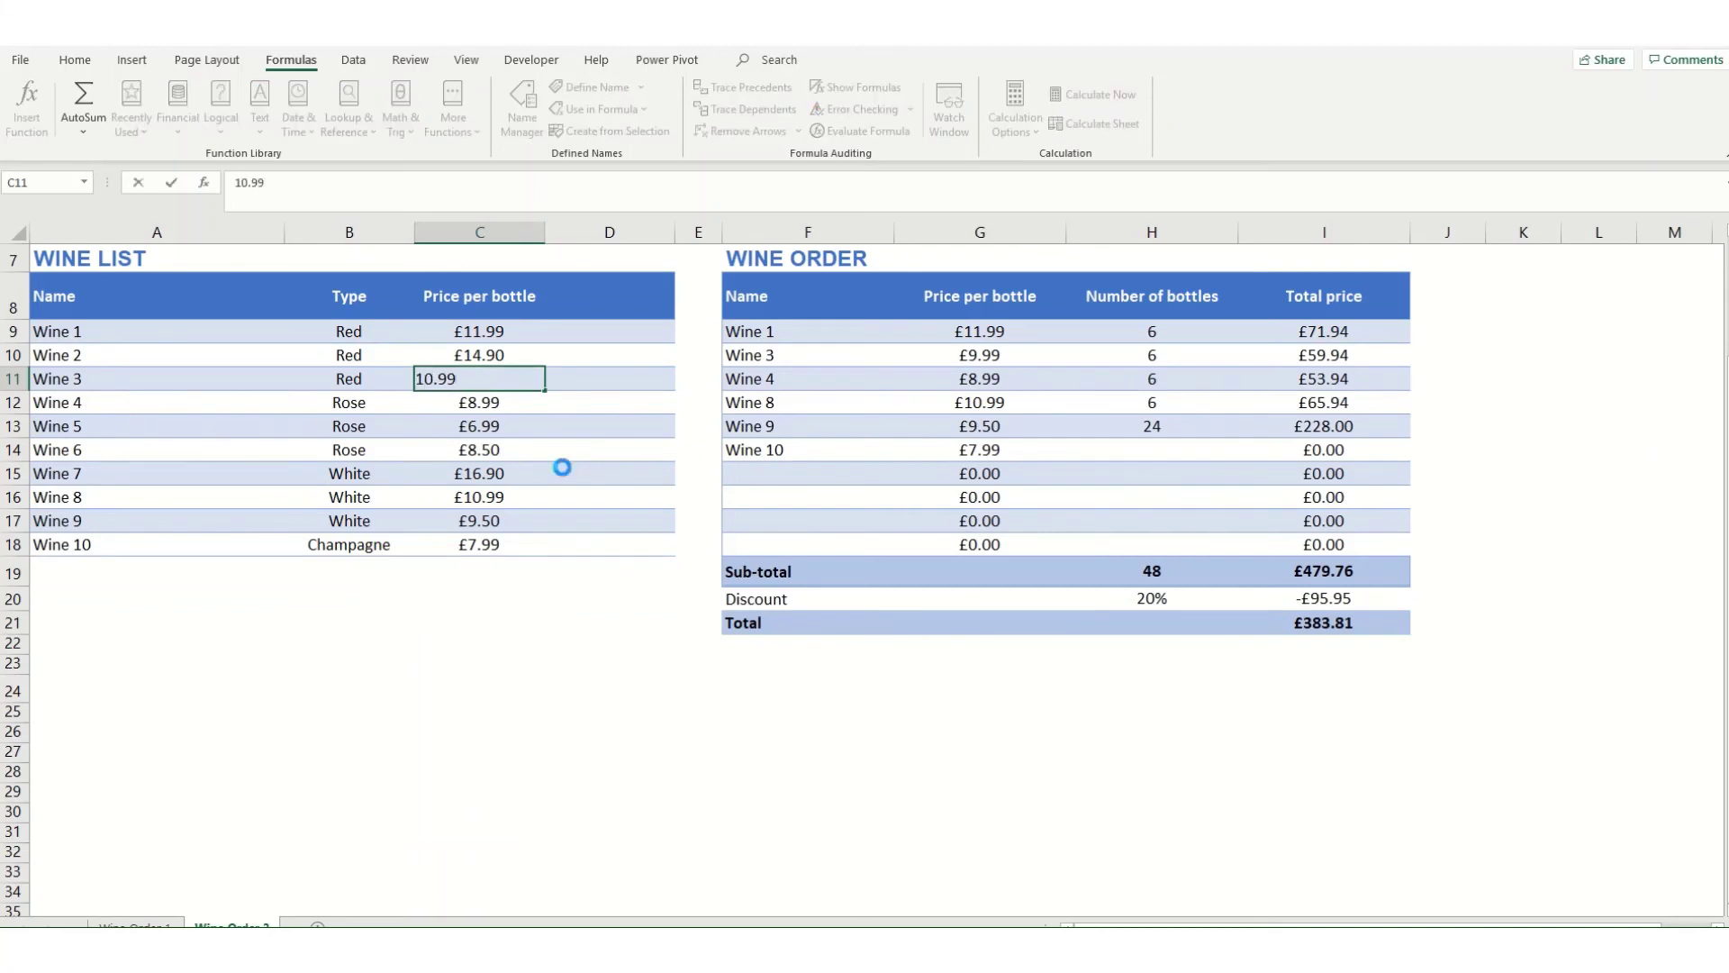
key("Tab")
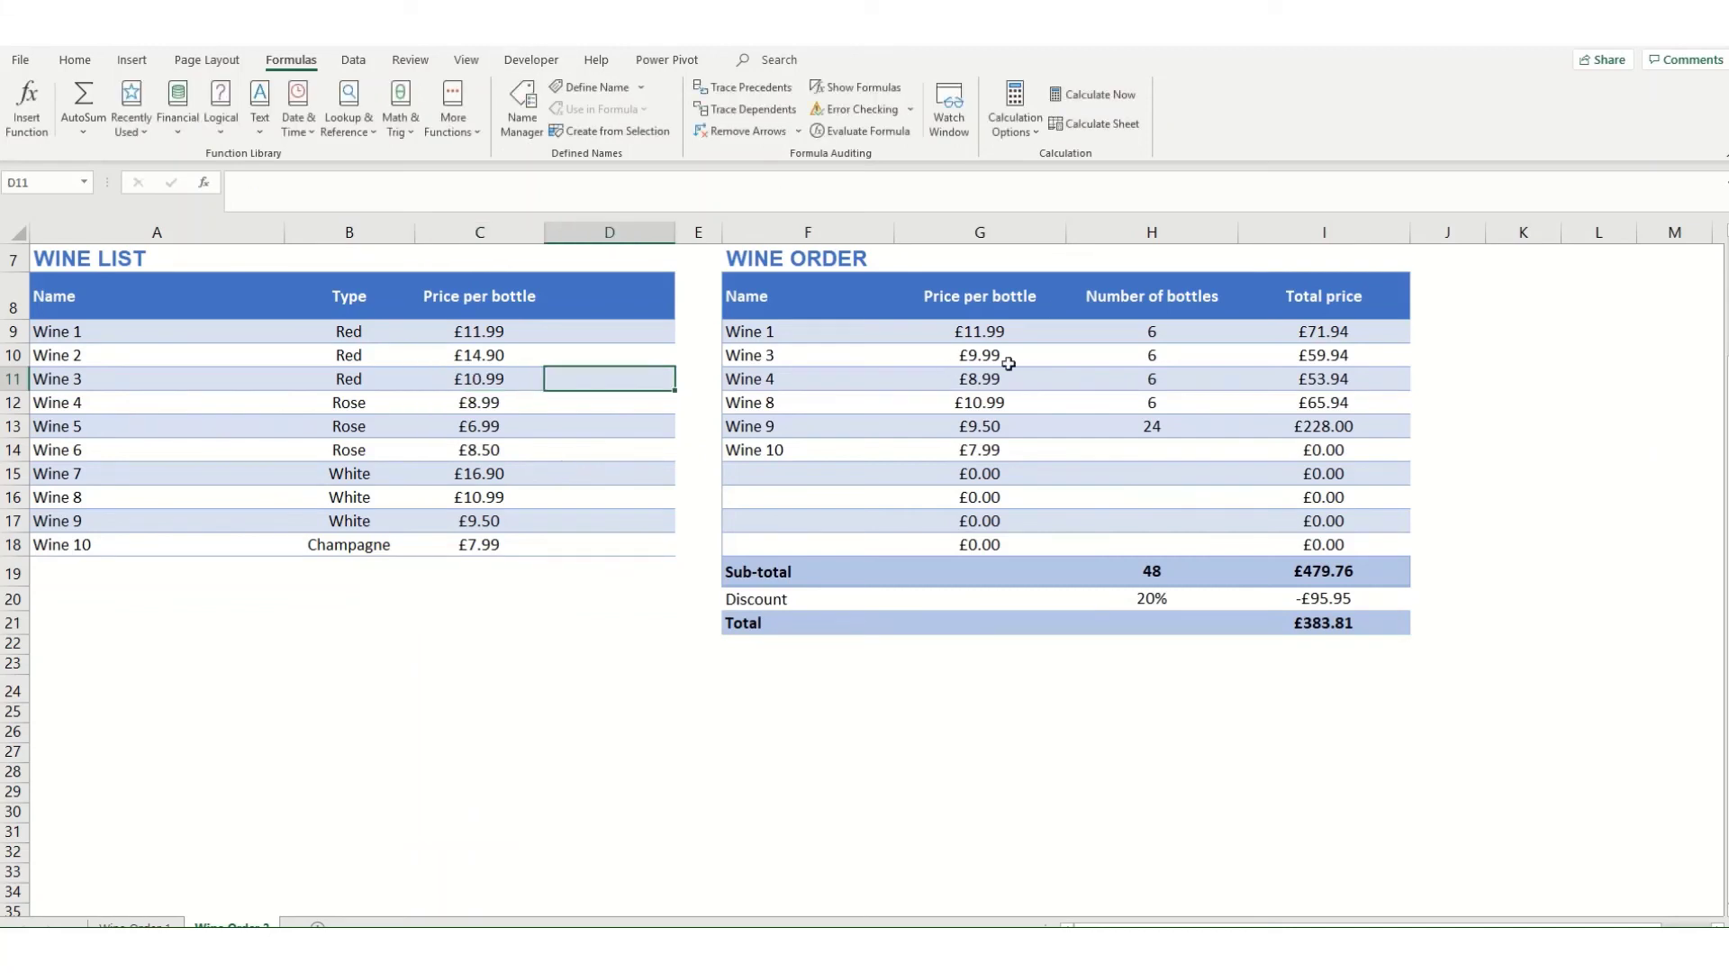
Step: Run Calculate Now and Calculate Sheet so the total updates to £388.61
left_click(1110, 95)
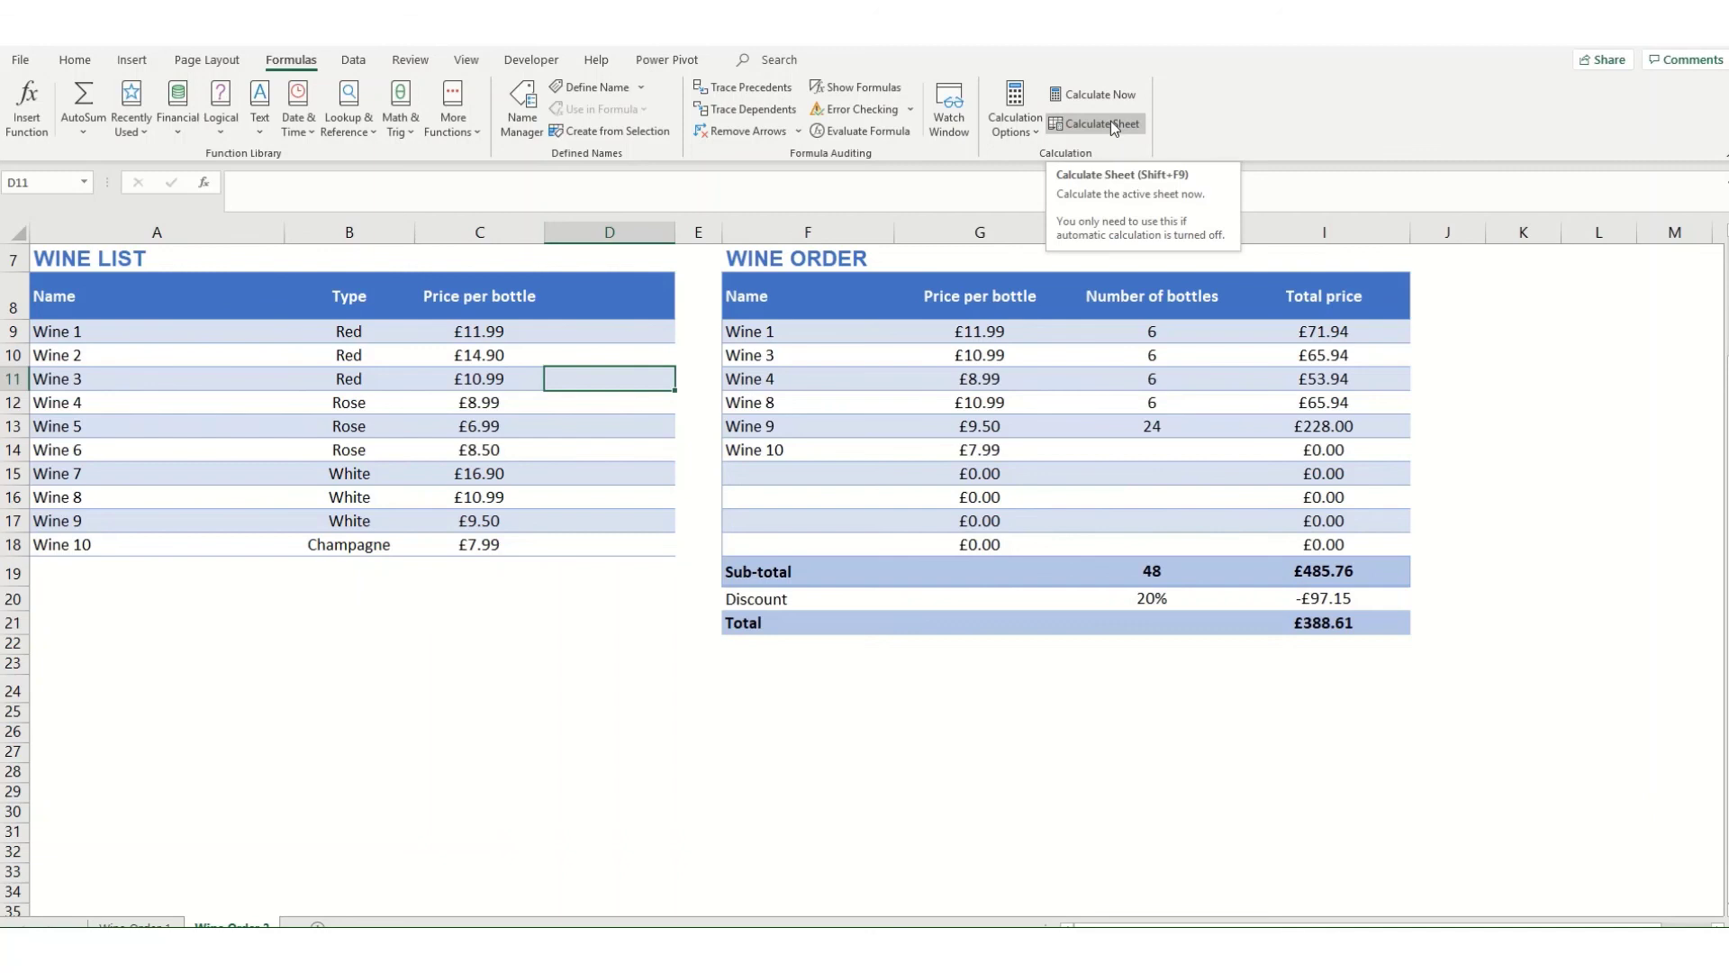
left_click(1081, 130)
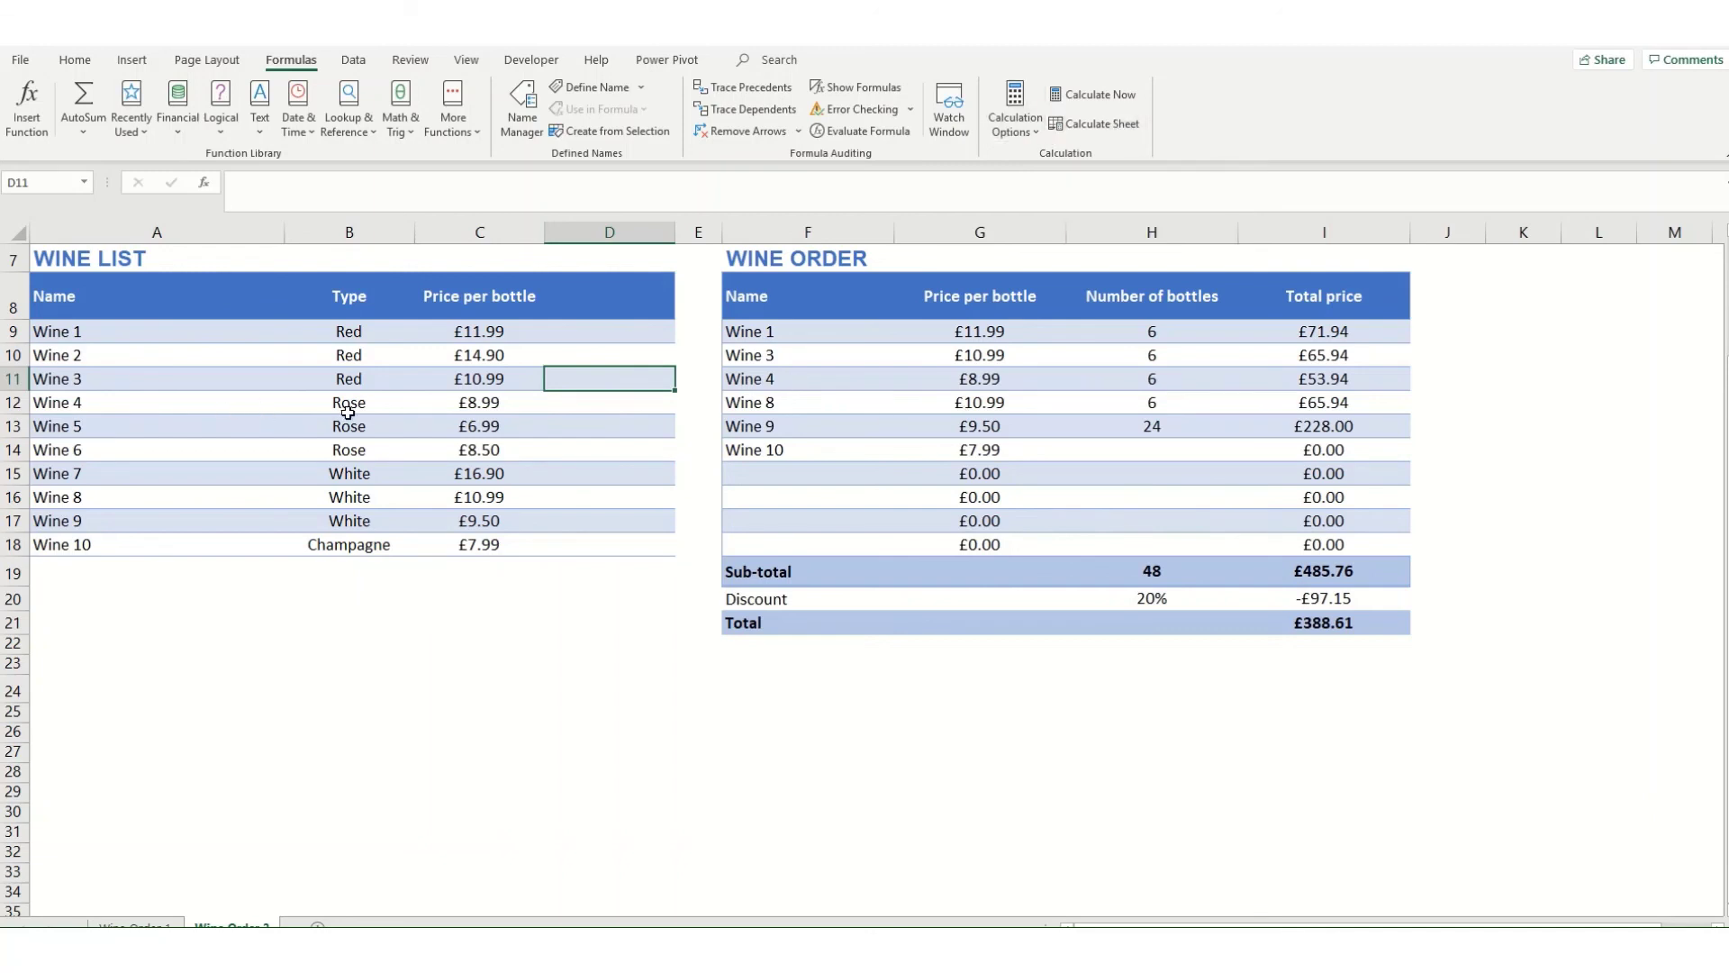
left_click(479, 380)
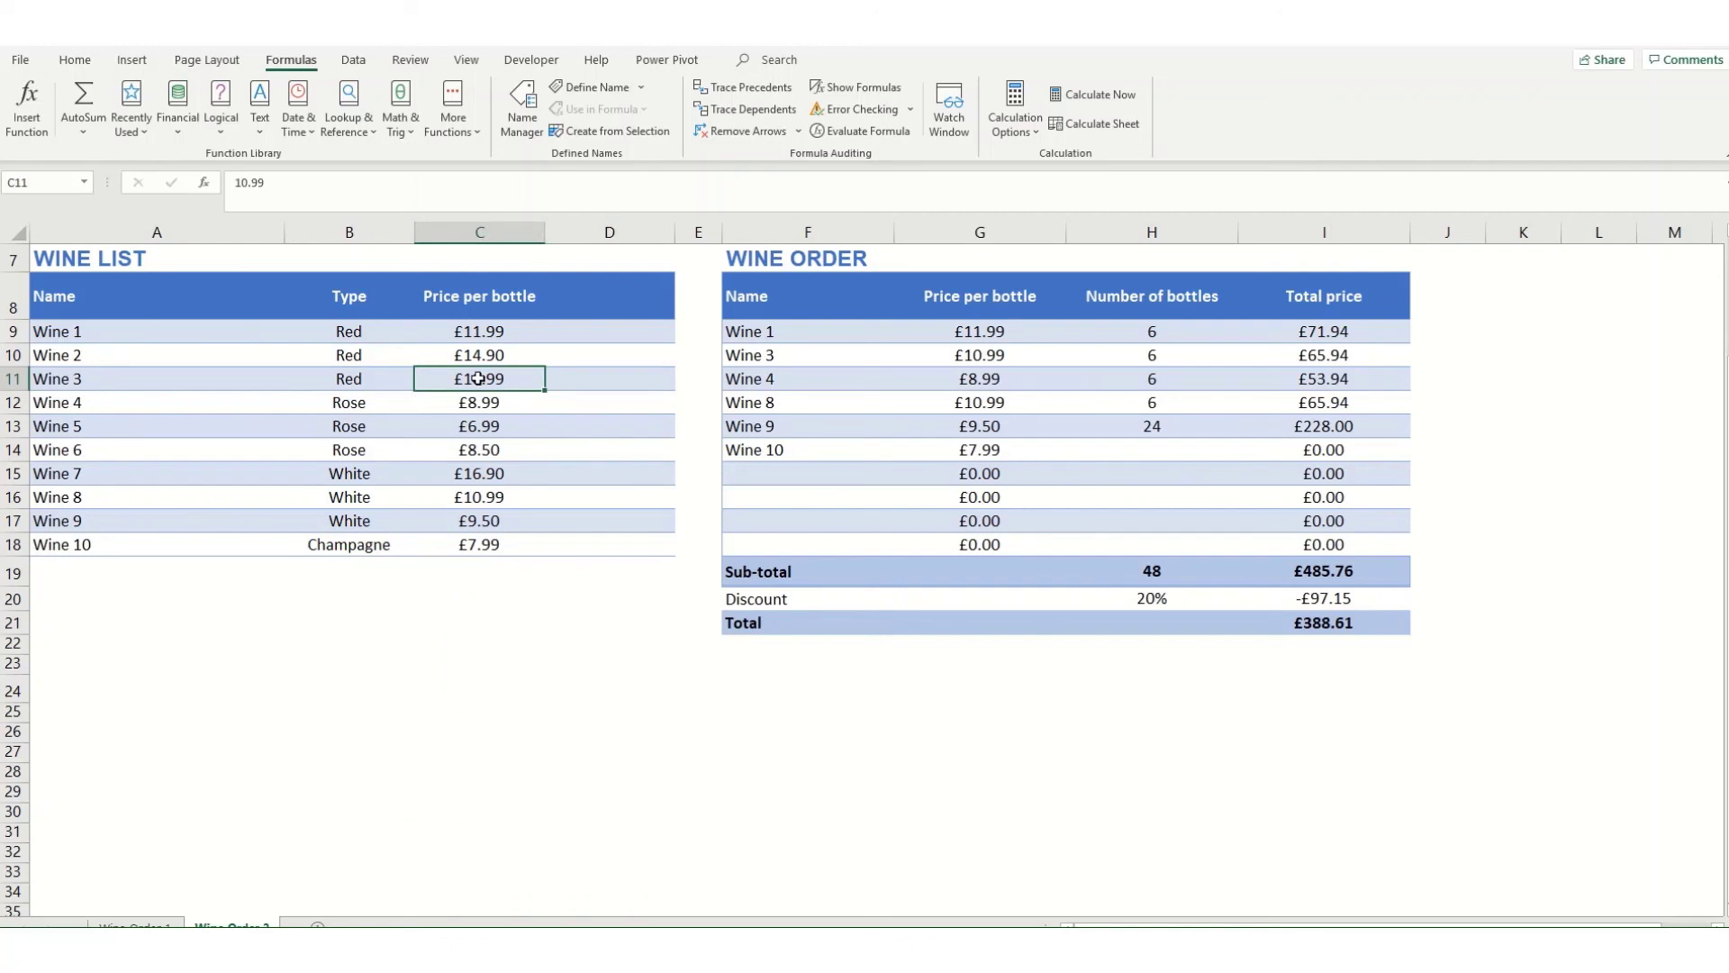
Step: Choose Automatic under Formulas > Calculation Options
left_click(1016, 138)
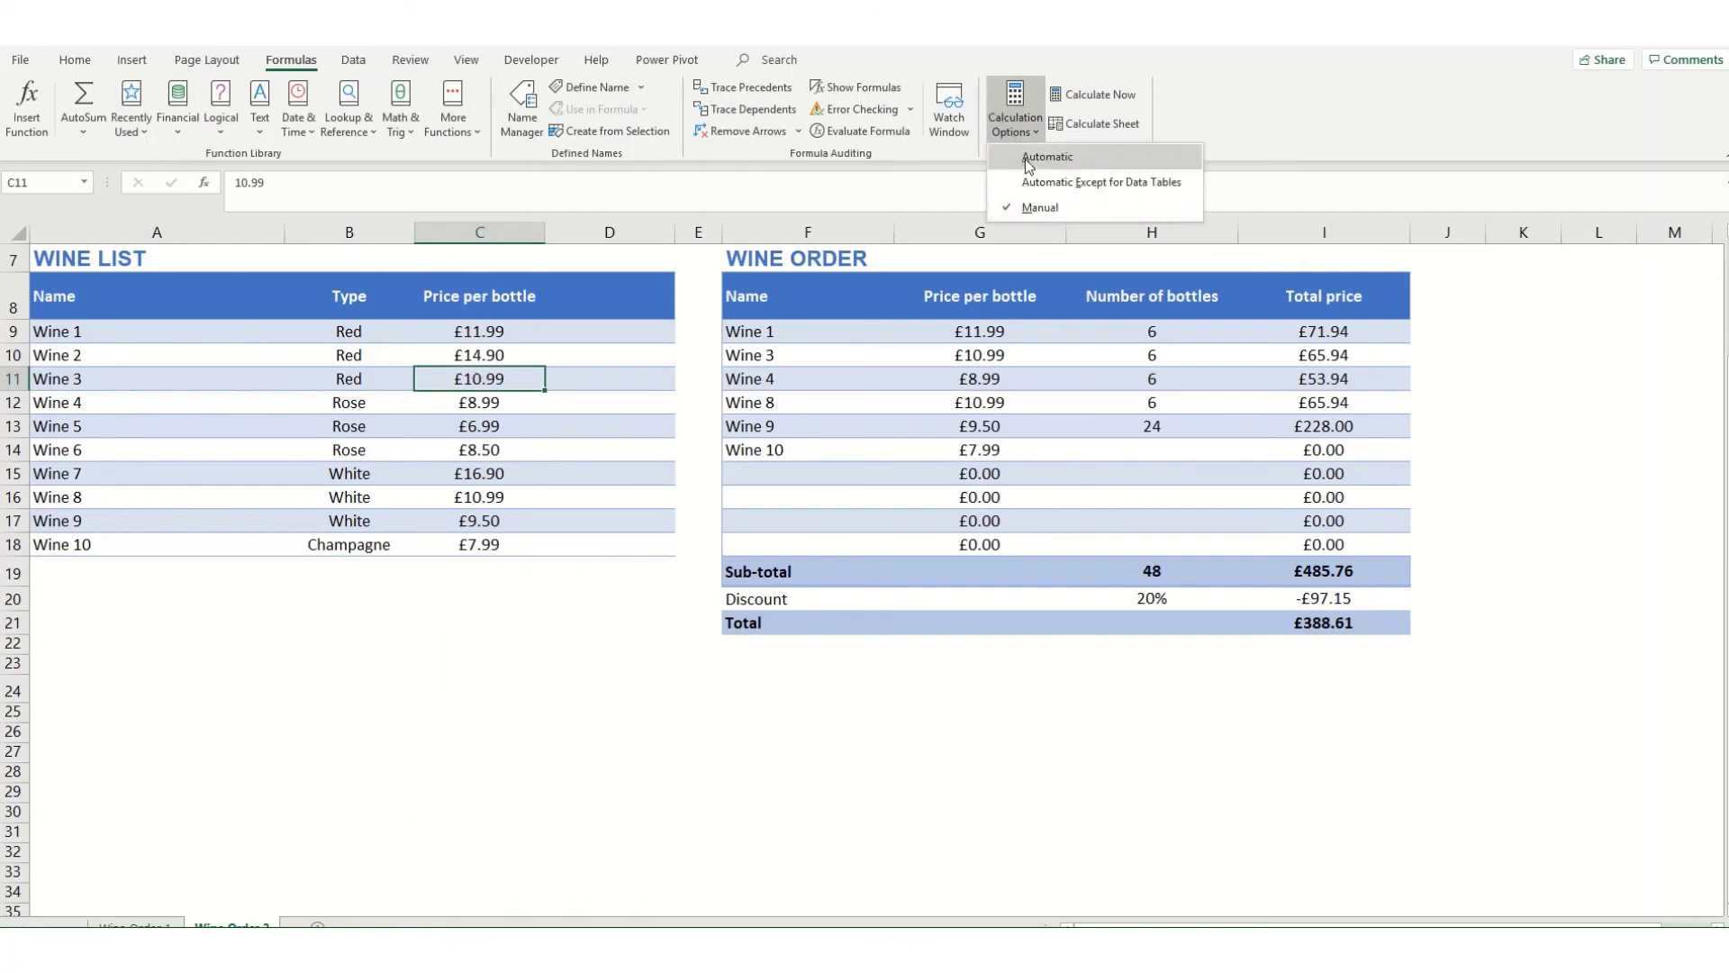
left_click(1017, 158)
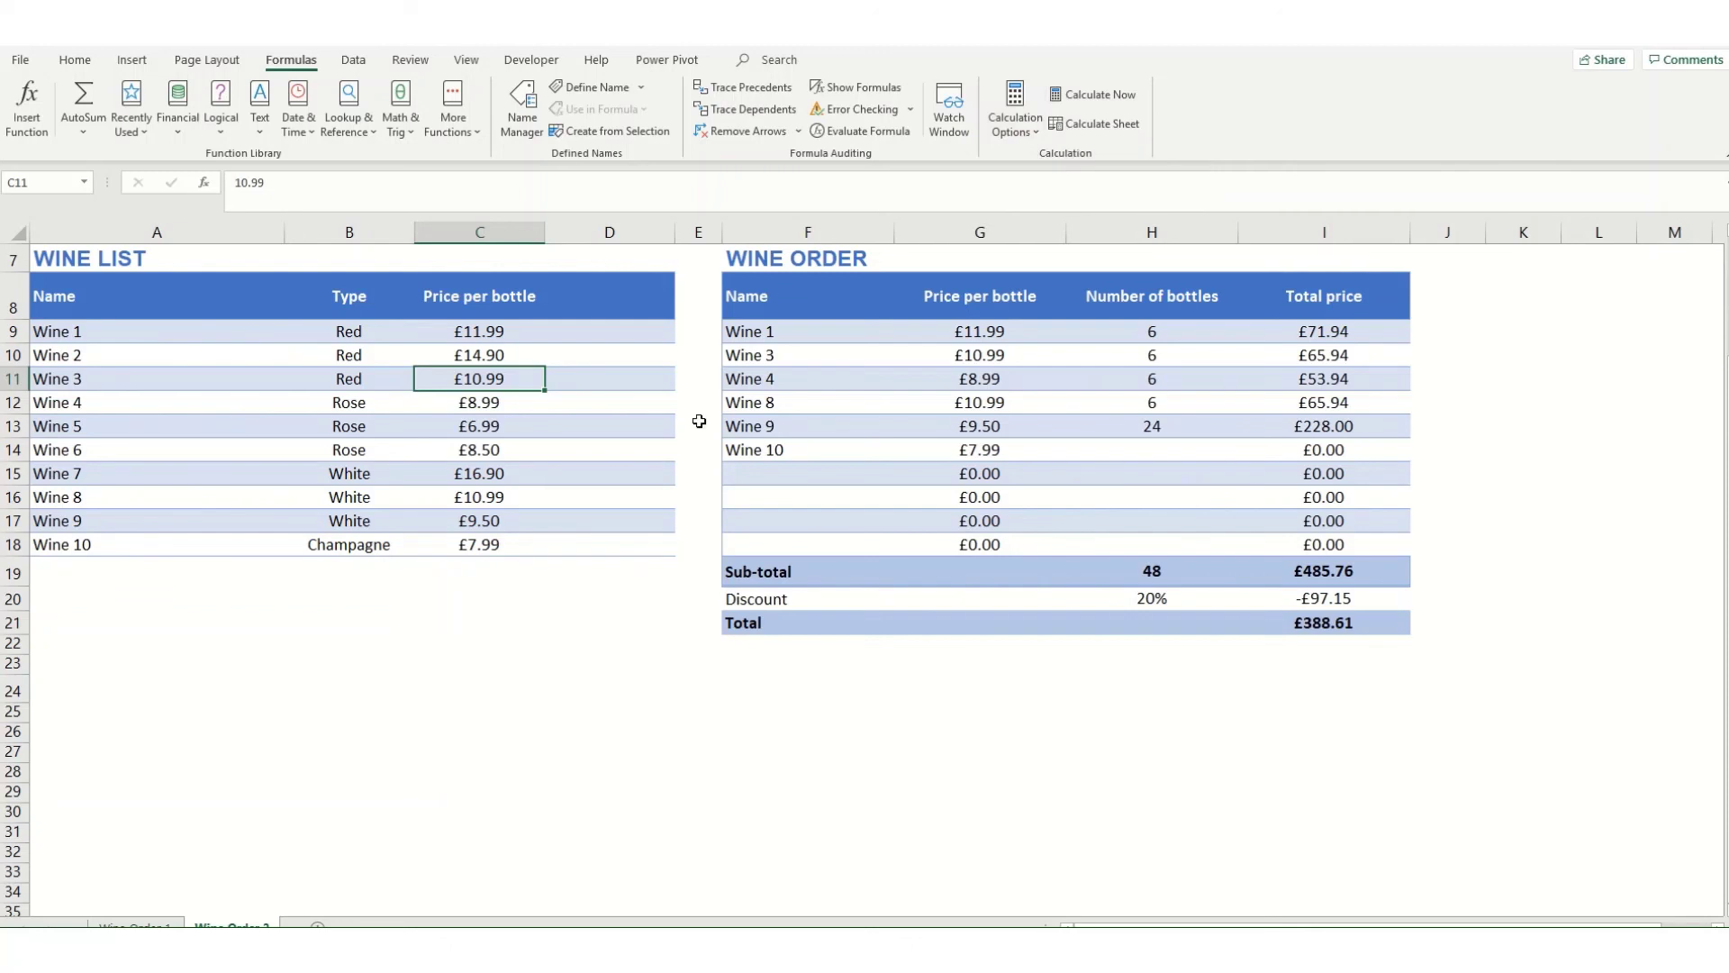